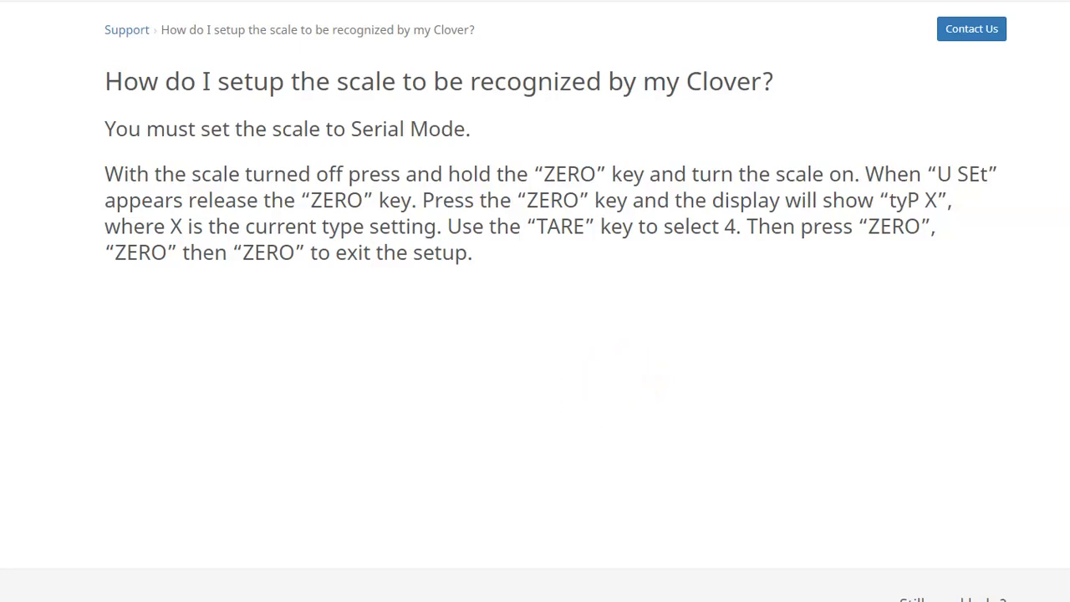
Bring the Genymotion Clover emulator window, showing its Android home screen, to the front.
key(alt+Tab)
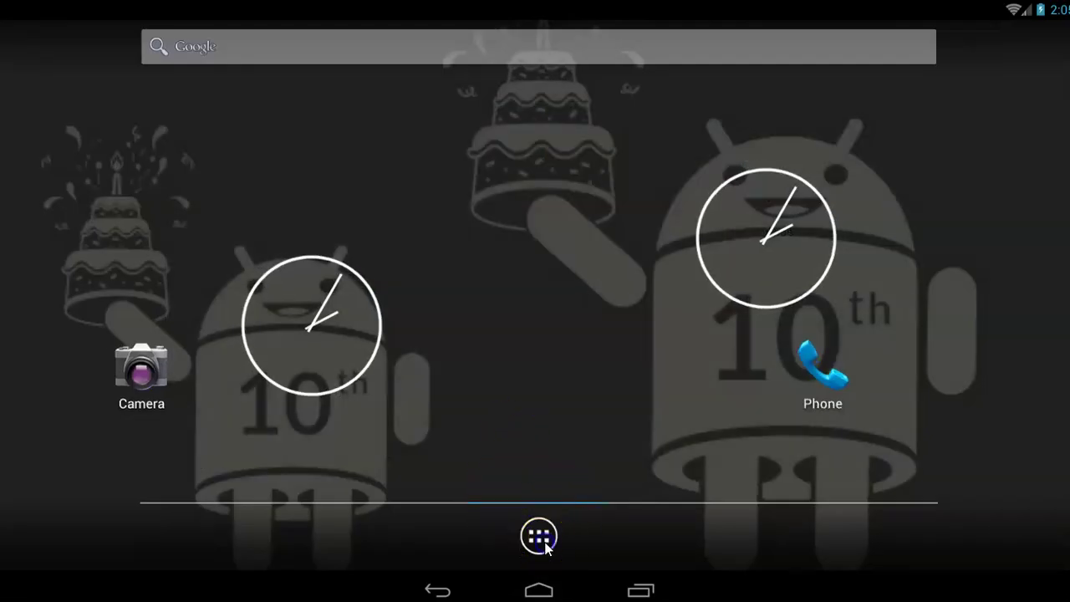
Launch Weigh & Pay from page two of the app drawer, scroll its item list, then return to the apps list.
click(539, 535)
drag(751, 389, 365, 162)
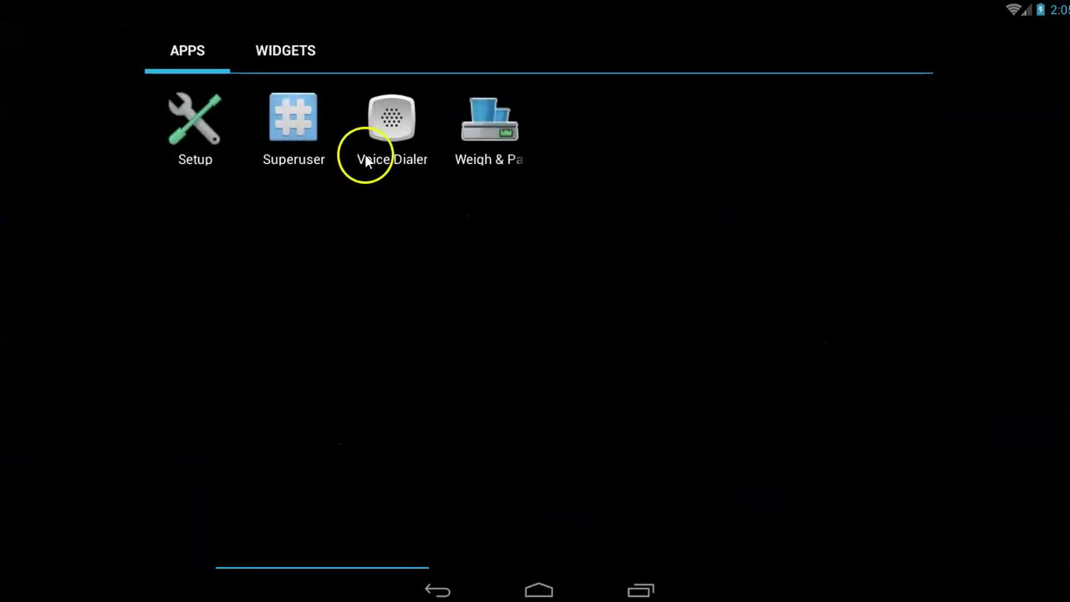
click(516, 143)
drag(215, 225, 261, 436)
drag(222, 263, 253, 193)
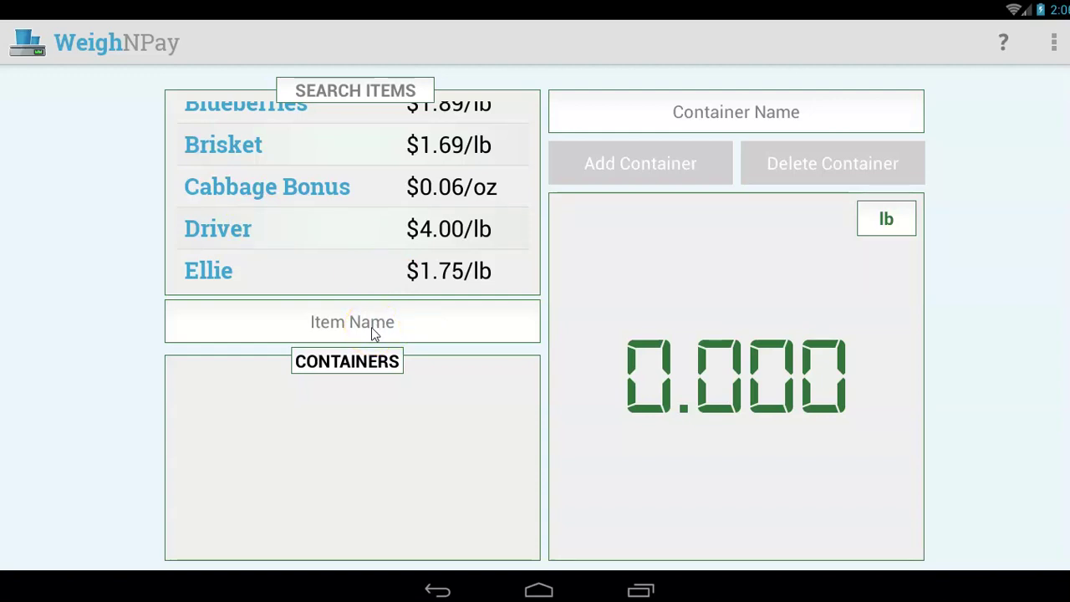
click(538, 590)
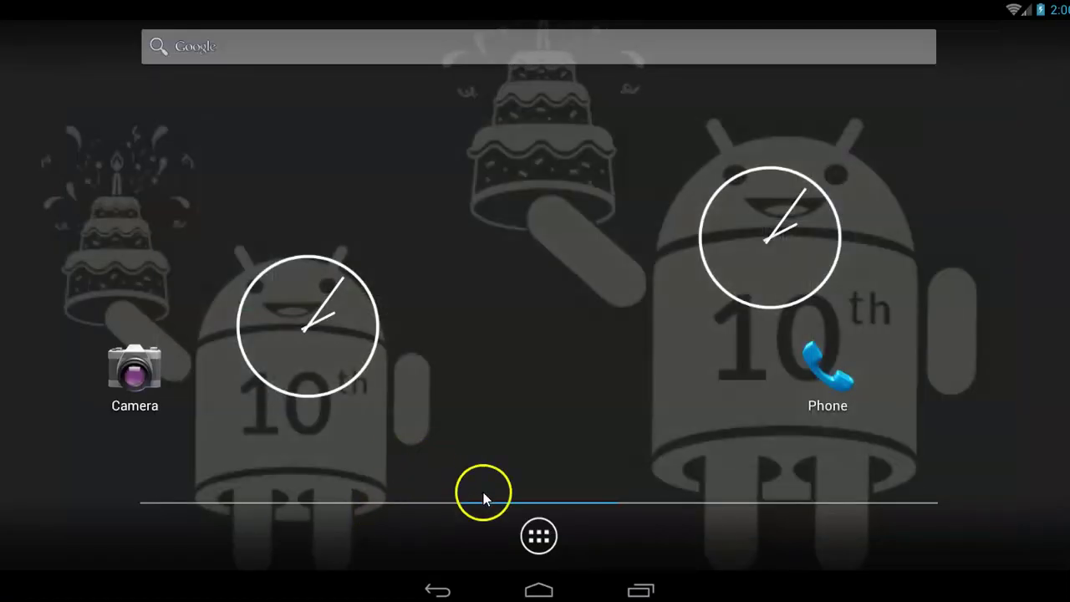
click(538, 536)
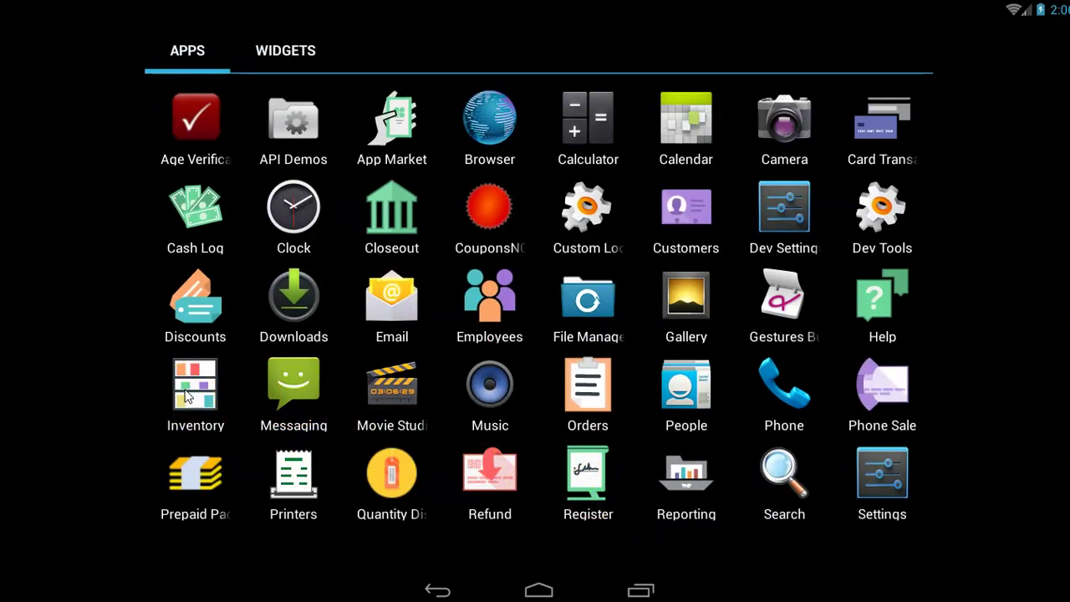
In Inventory, start a new item named Peaches with Per Unit pricing.
click(189, 395)
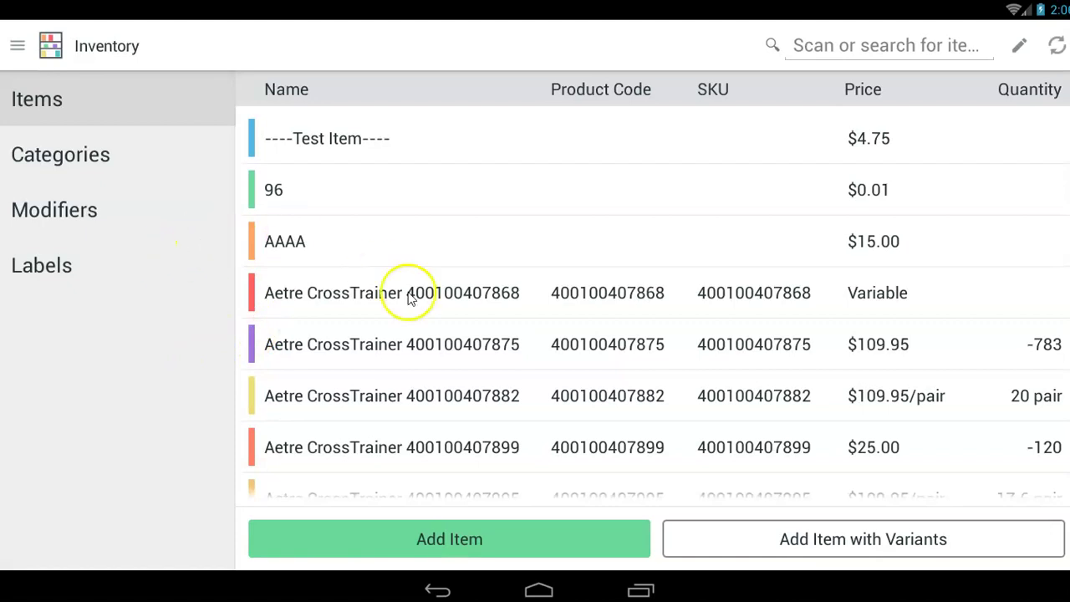
click(437, 540)
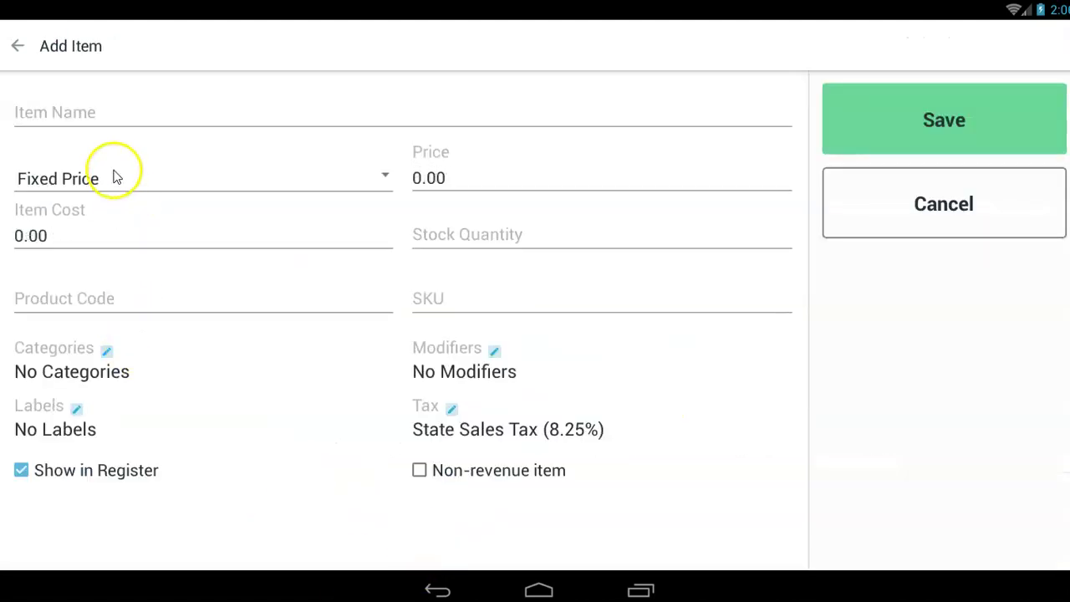
click(94, 123)
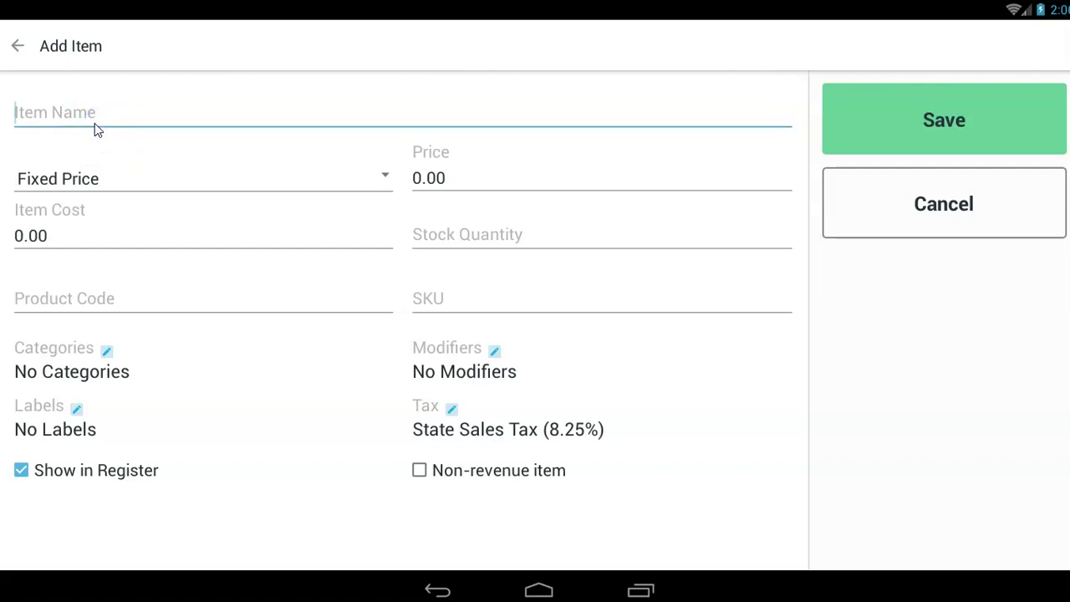
text(Peaches)
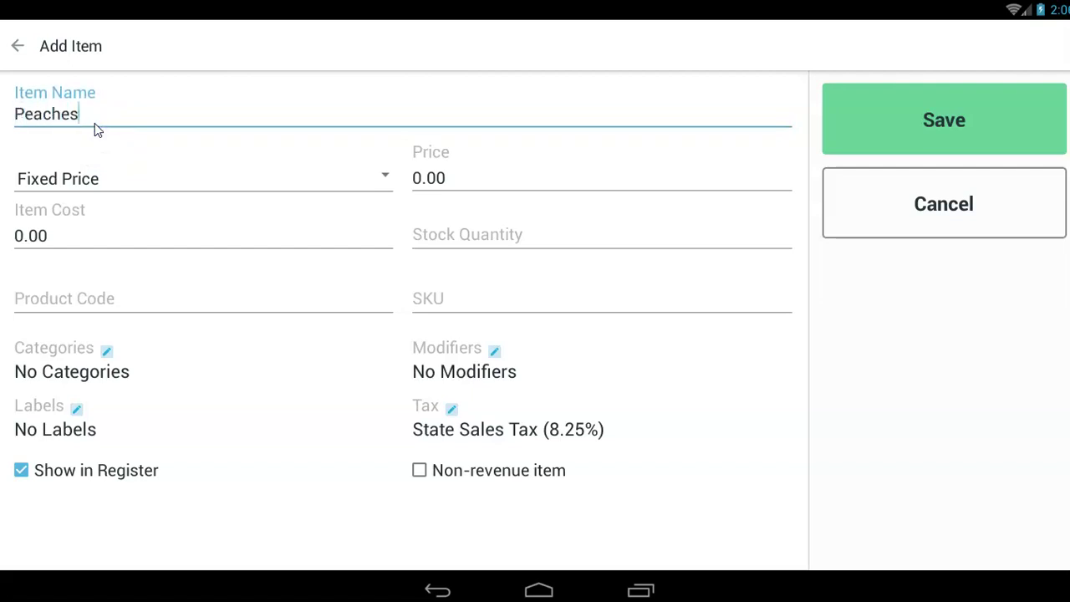
click(36, 186)
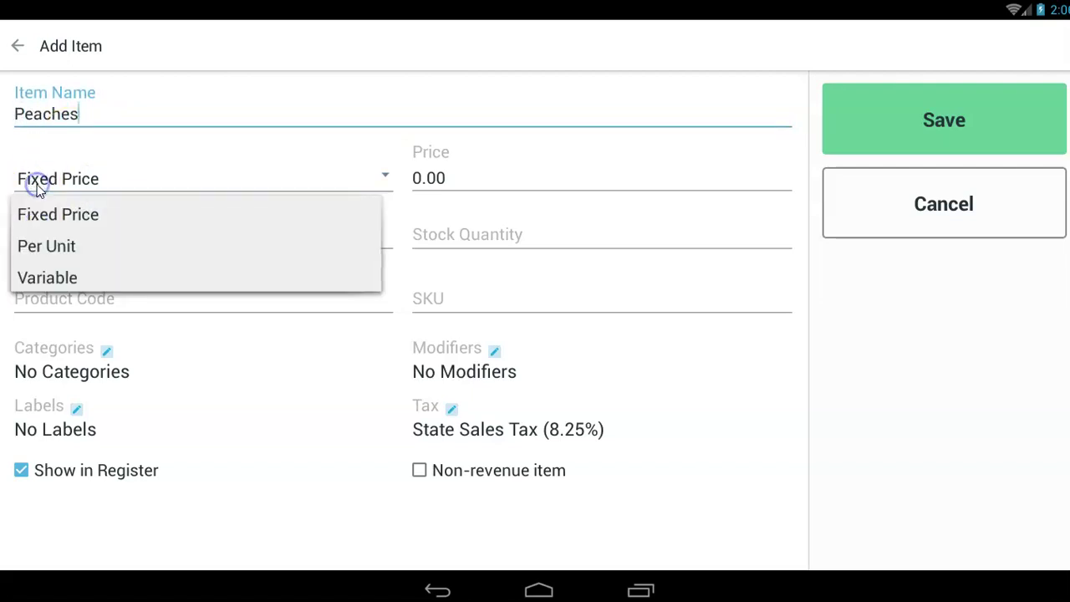
click(59, 255)
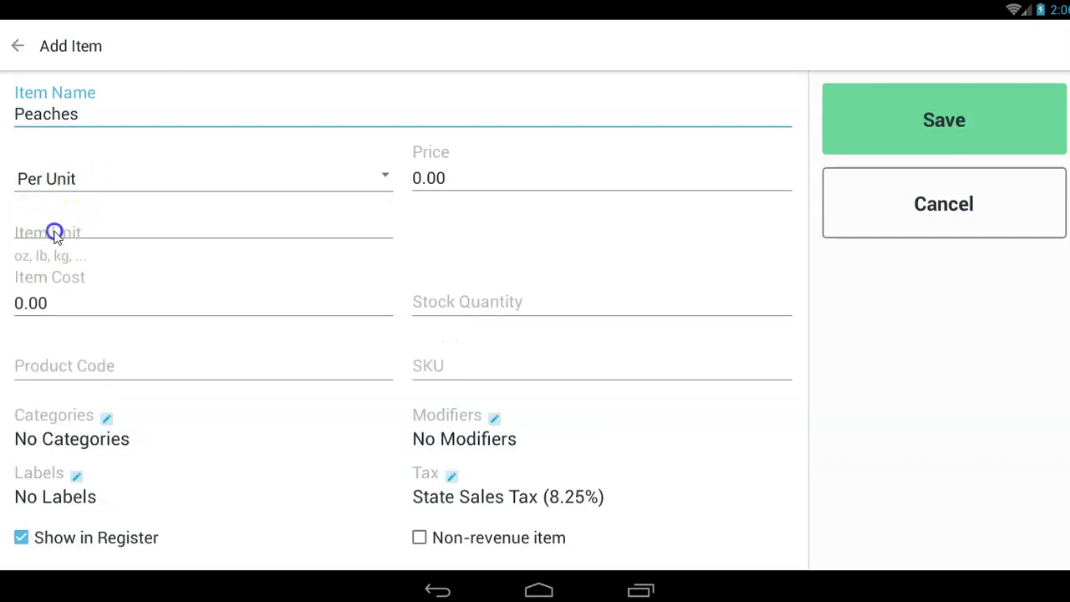
Fill in the item unit, set the price to 1.49, and save Peaches.
click(53, 233)
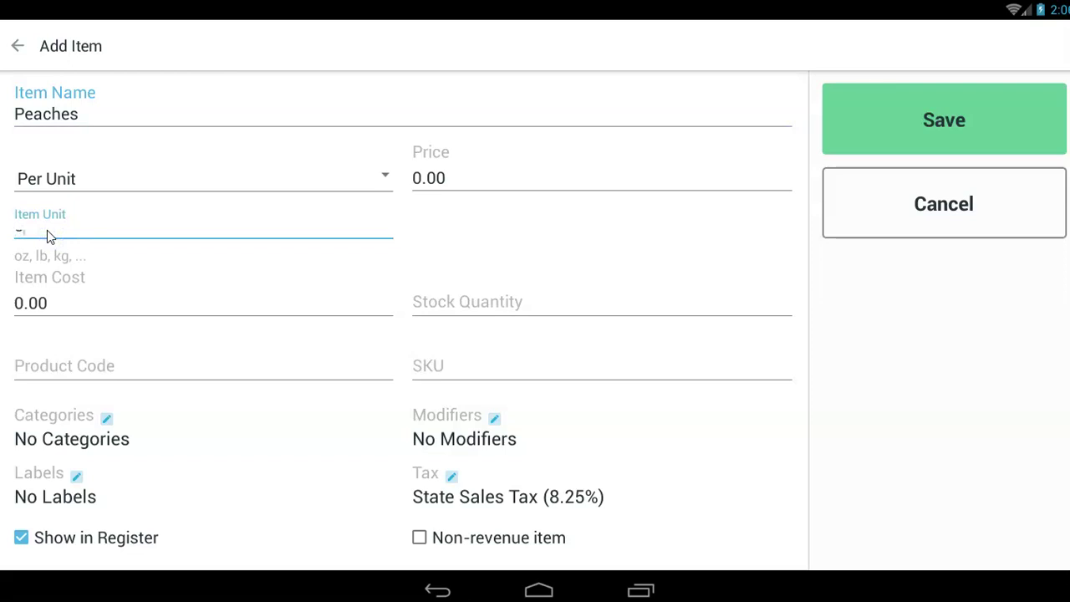
click(44, 229)
click(452, 181)
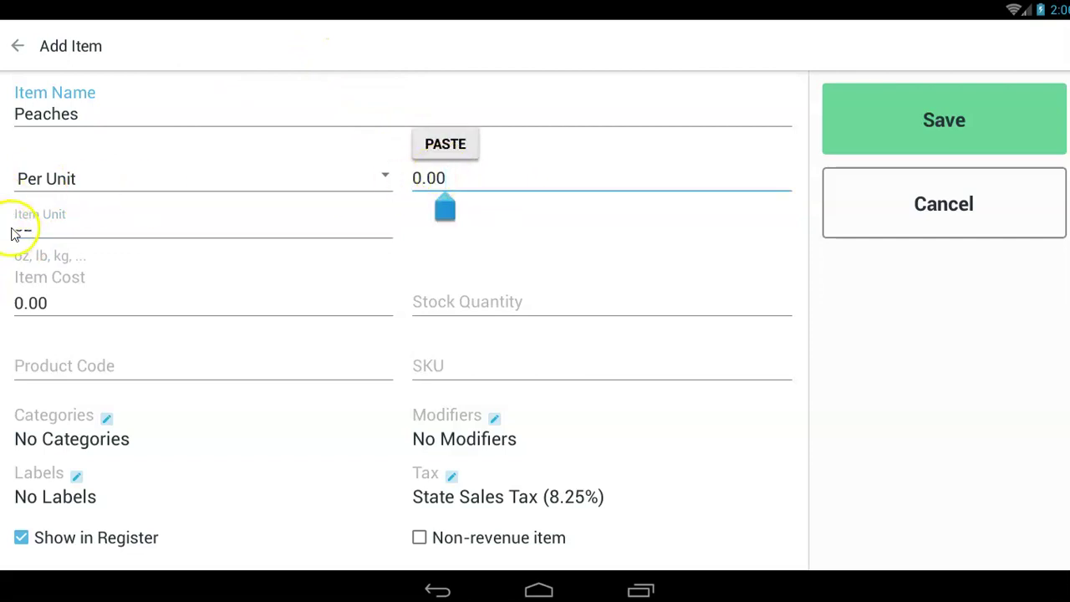
click(22, 227)
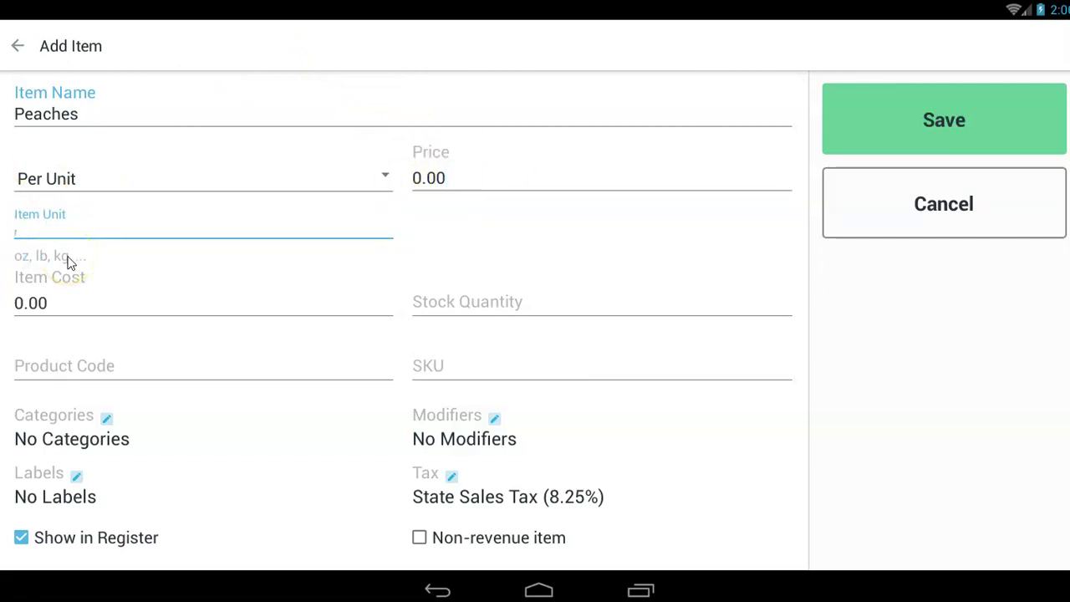
click(465, 179)
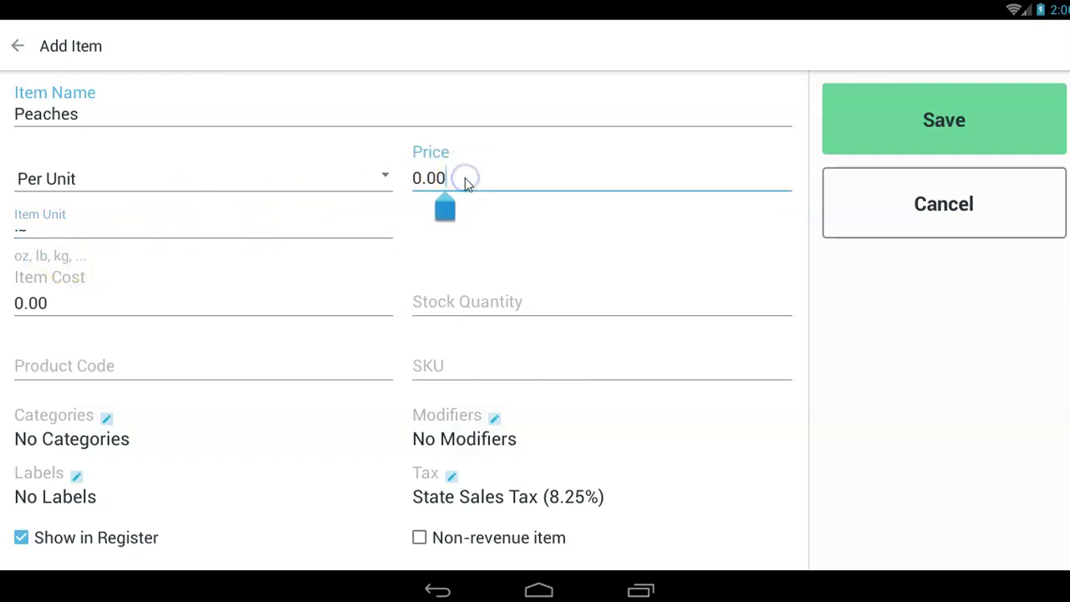
text(1.4)
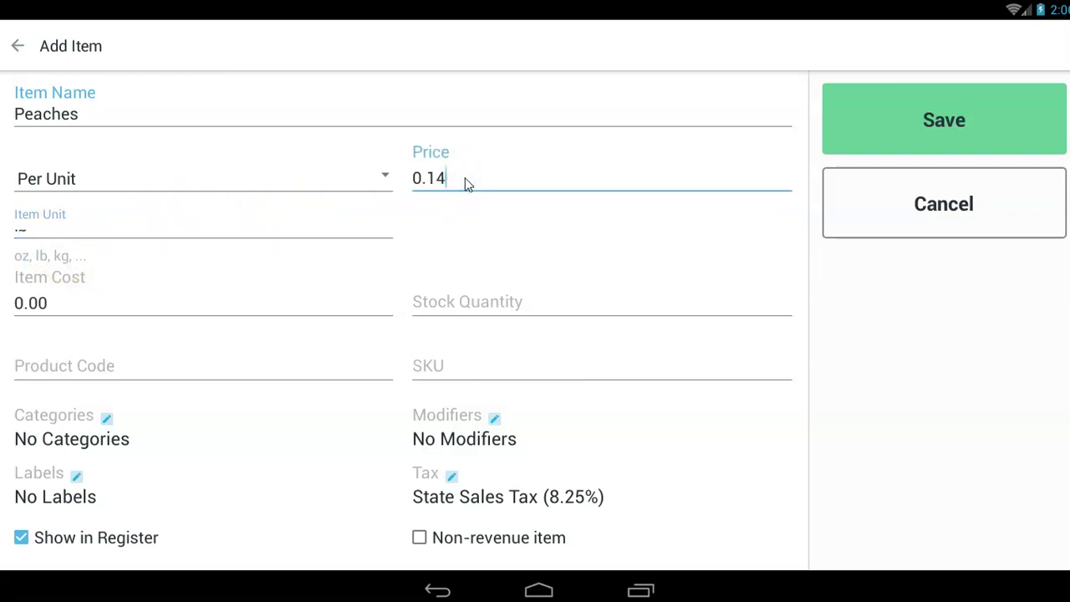
text(9)
click(52, 184)
click(40, 224)
click(878, 122)
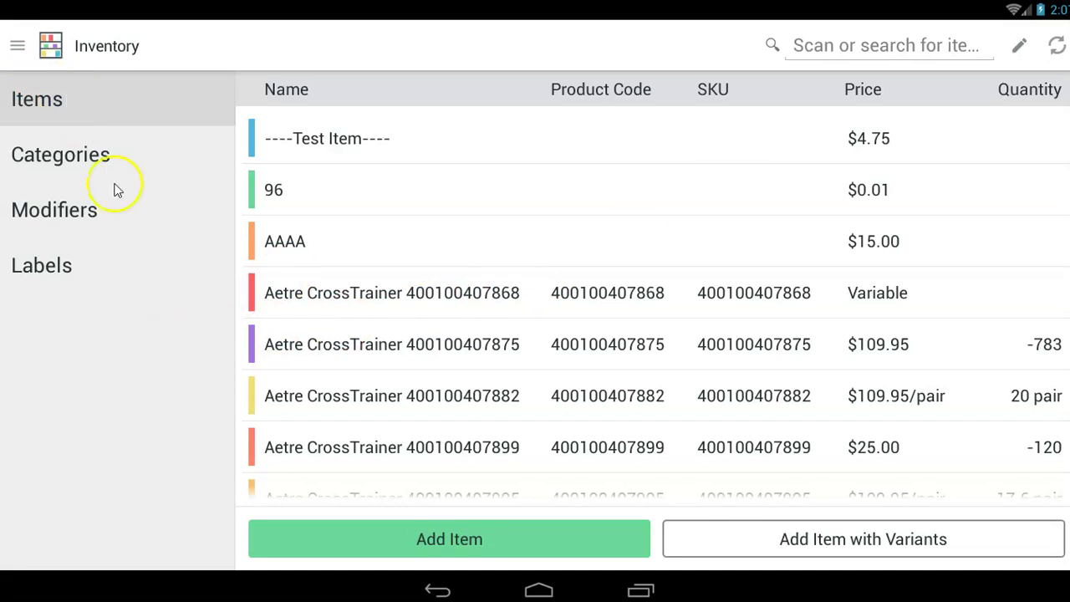
Relaunch WeighNPay from page two of the app drawer and scroll its item list.
click(538, 592)
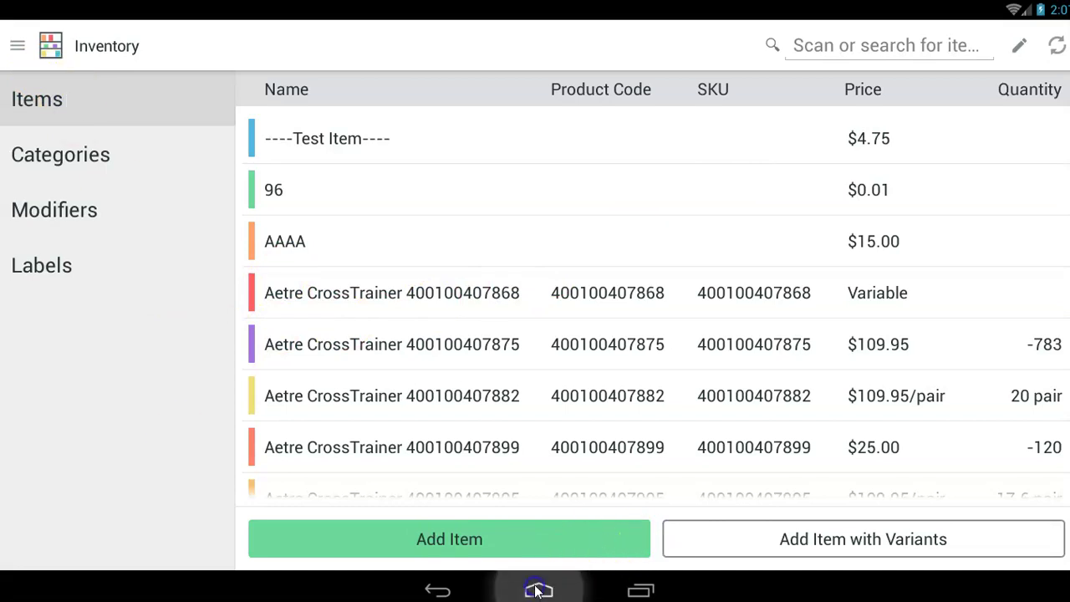
click(540, 552)
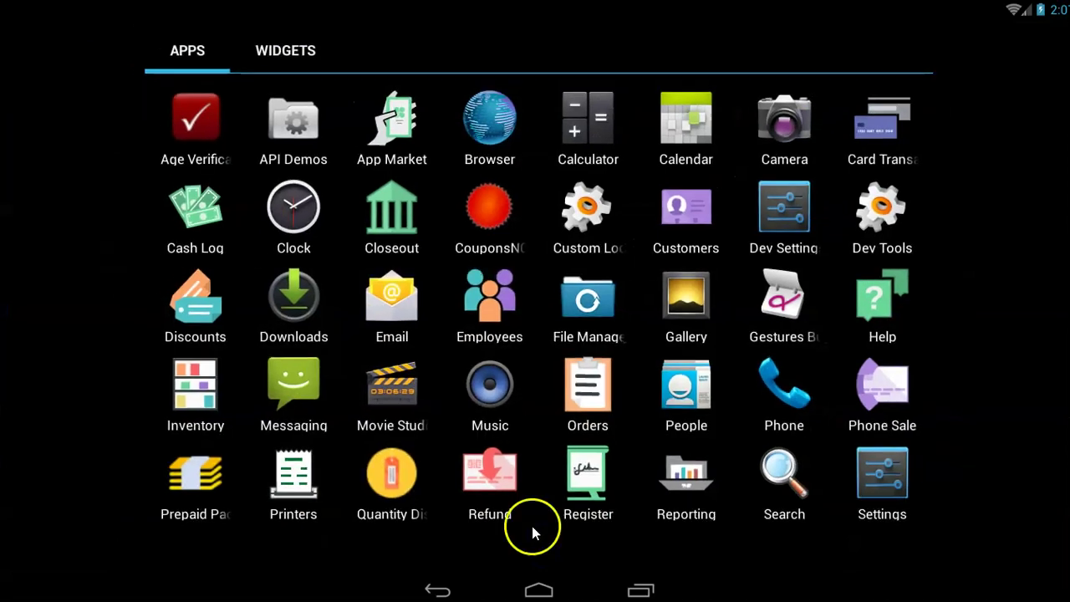
drag(530, 466, 64, 155)
click(471, 119)
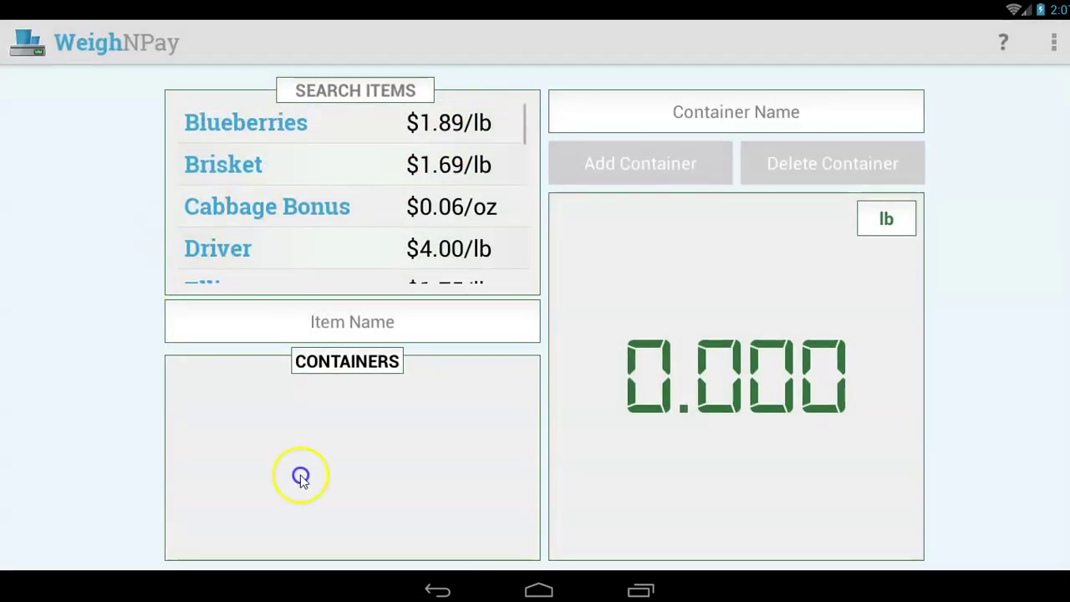
scroll(239, 320, down, 4)
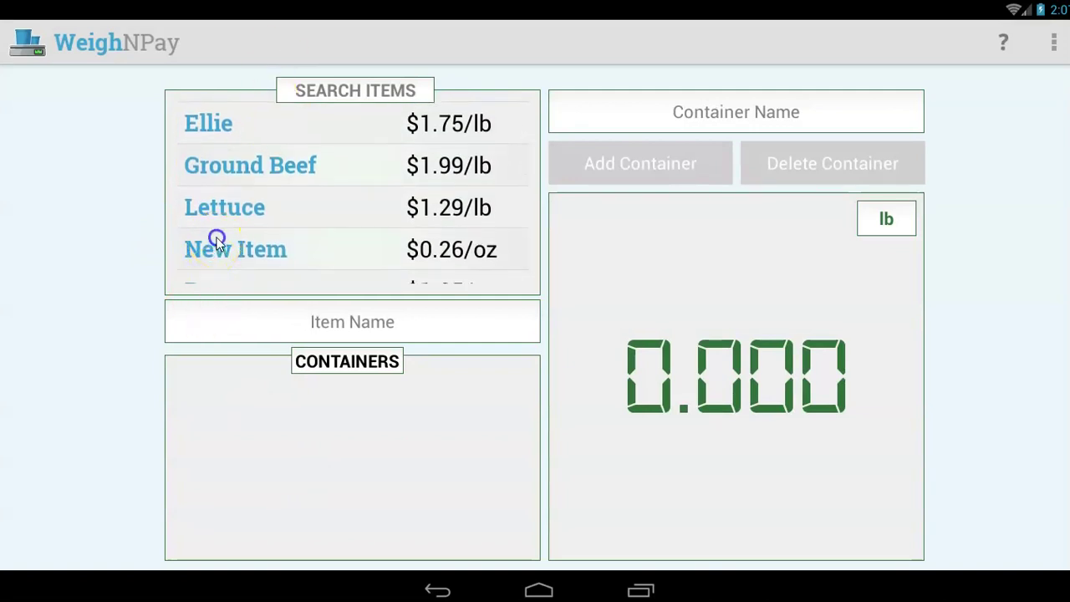
scroll(214, 239, down, 6)
scroll(210, 139, up, 6)
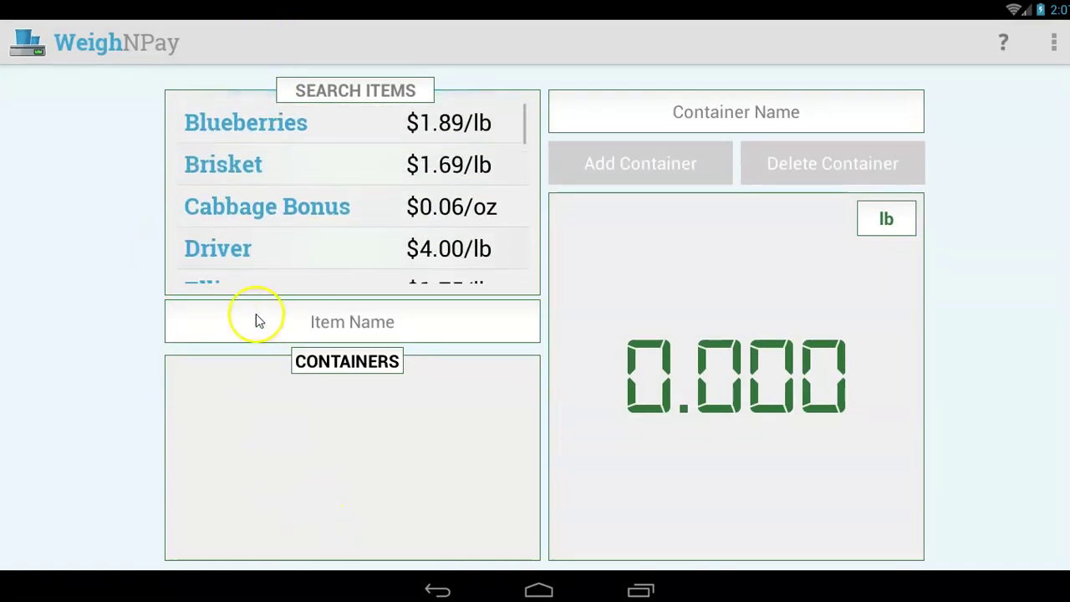
Select Blueberries and enter 'Large' as the new container name.
click(228, 124)
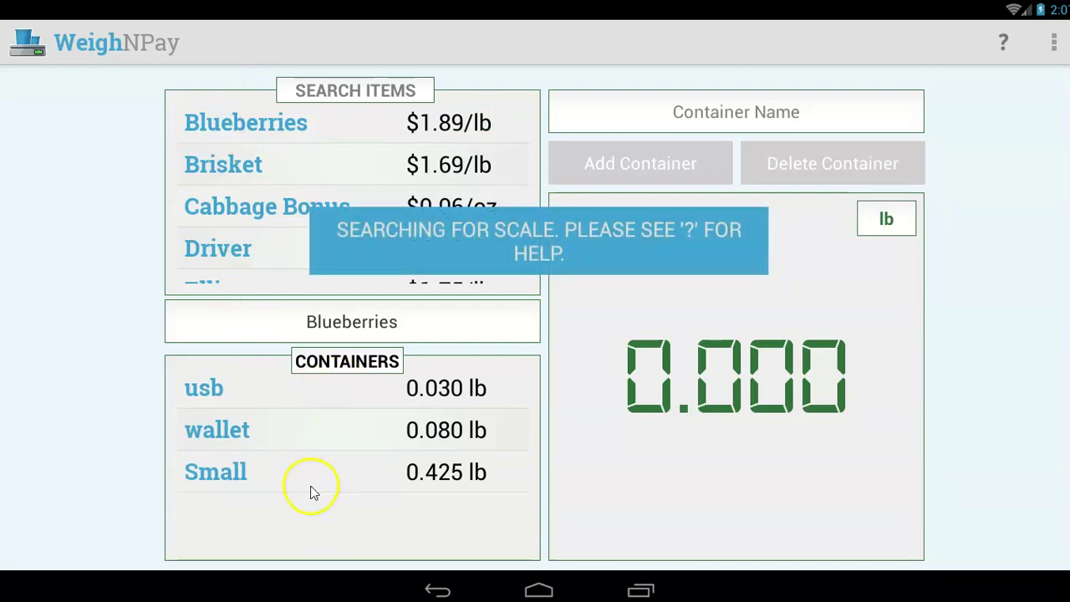
click(724, 125)
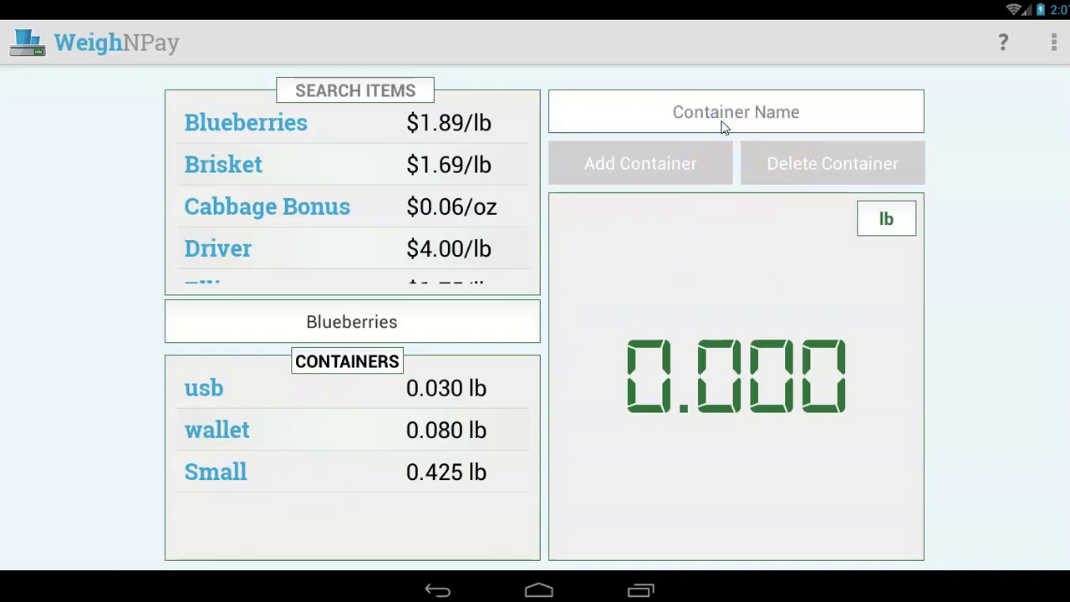
text(Large)
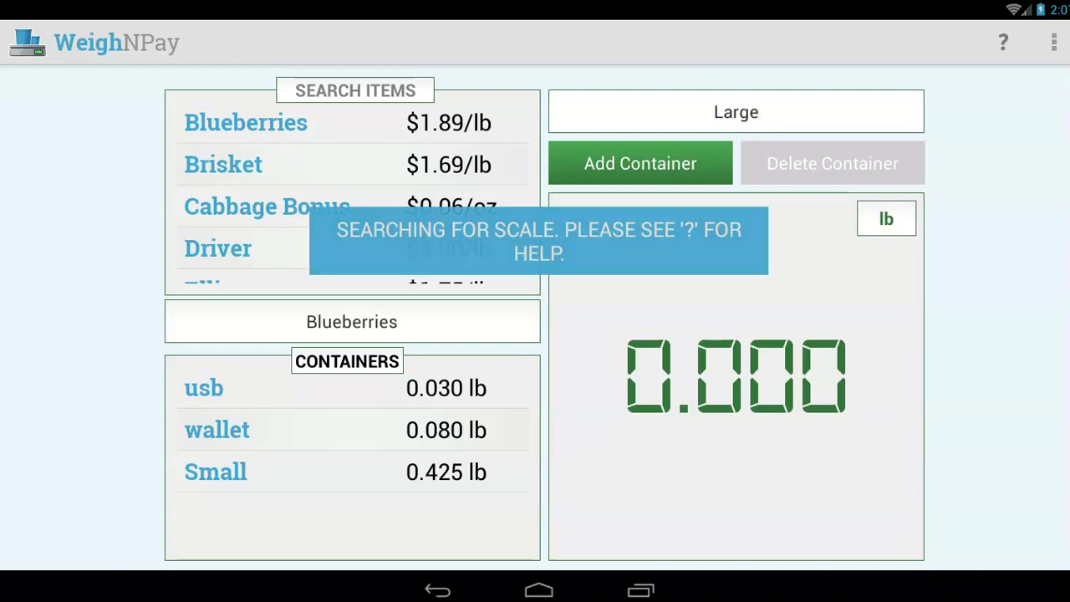
Close WeighNPay through Recent Apps and relaunch Weigh & Pay from page two of the app drawer.
click(640, 590)
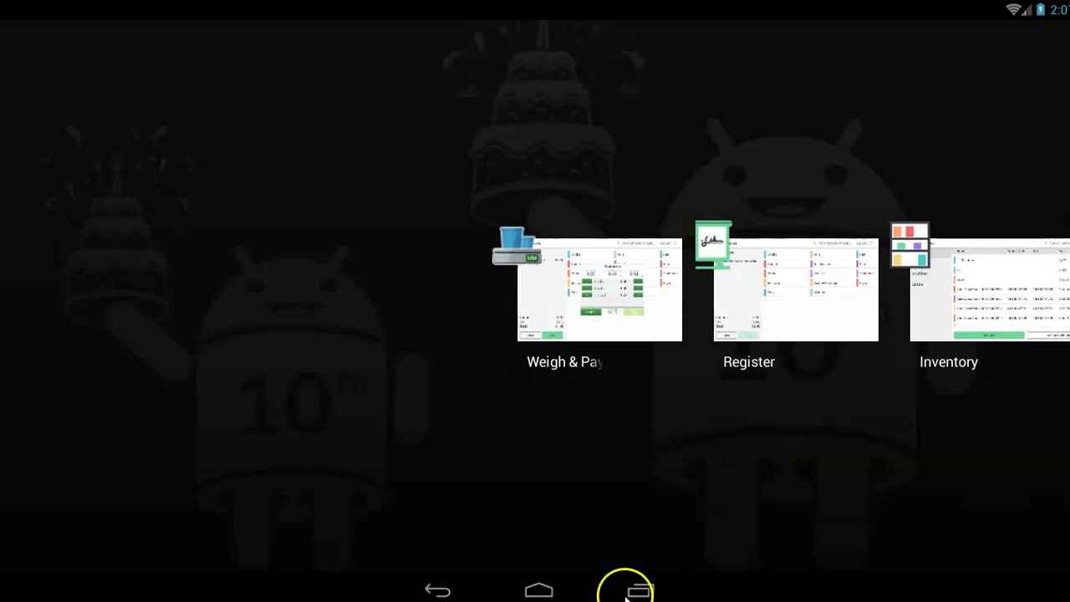
click(573, 550)
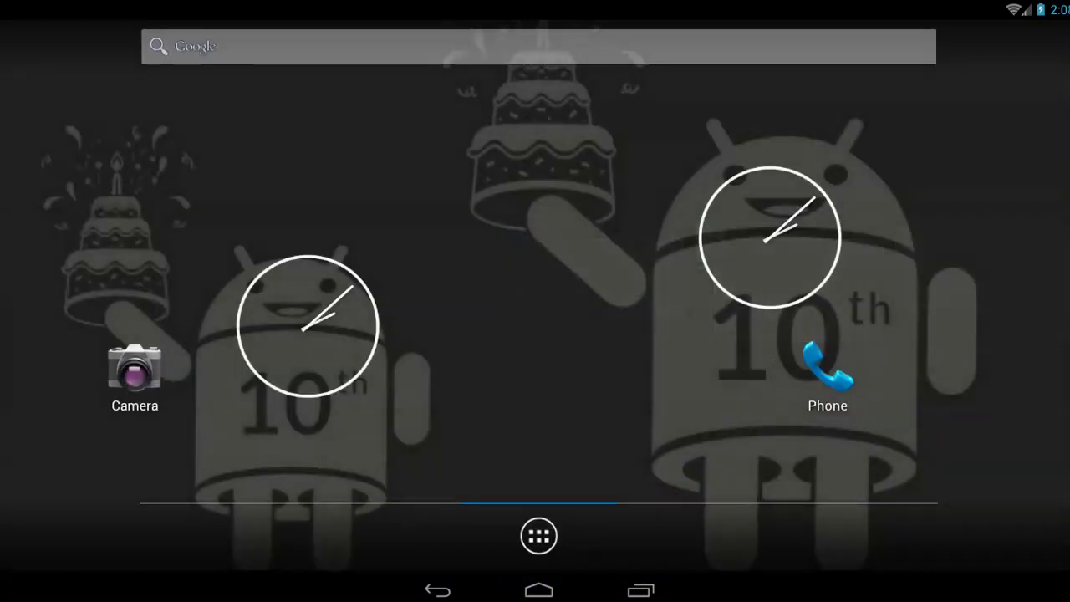
click(542, 543)
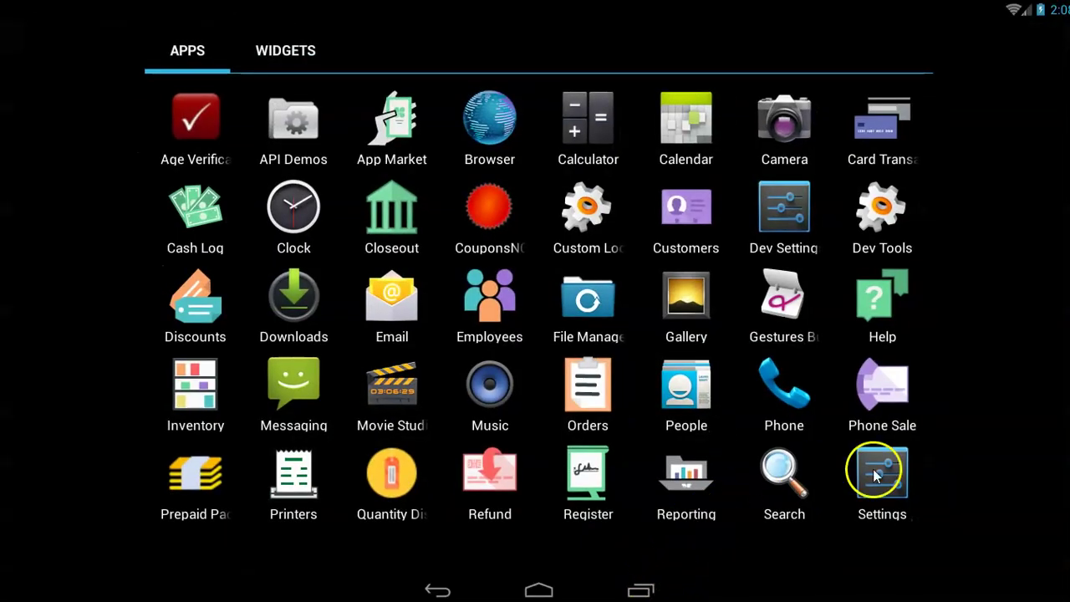
drag(878, 464, 352, 171)
click(508, 142)
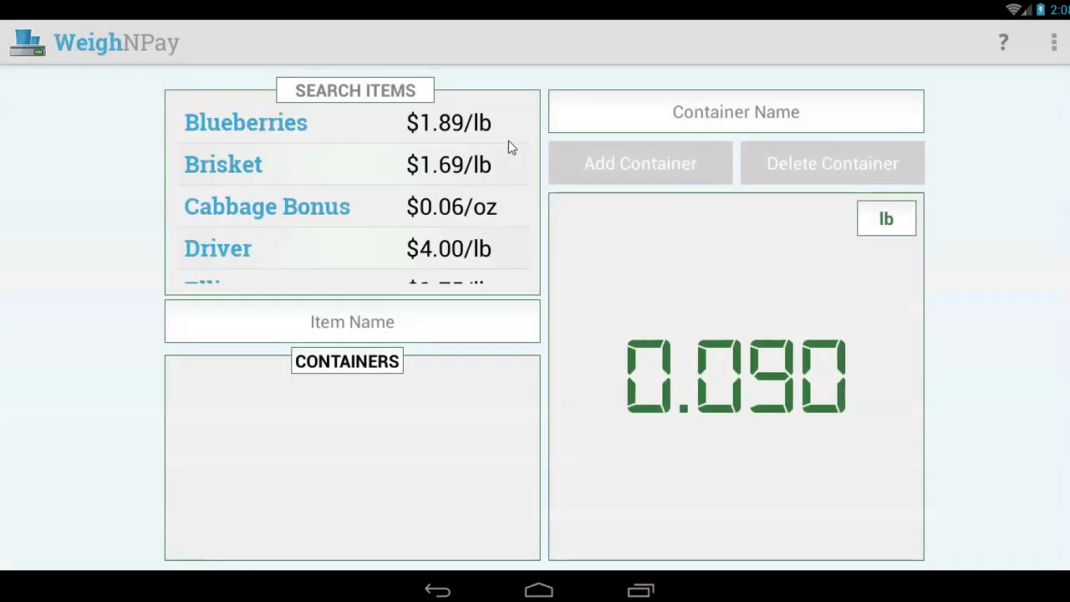
Add a 'Large' container at 0.970 lb to Blueberries, then check the Driver and Blueberries lists.
click(270, 129)
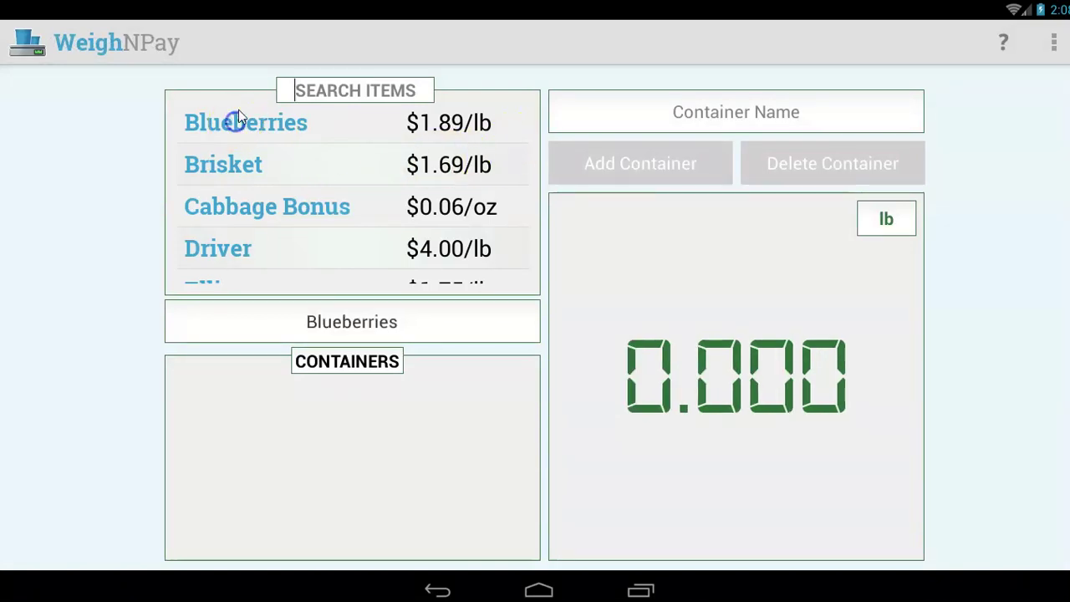
click(786, 119)
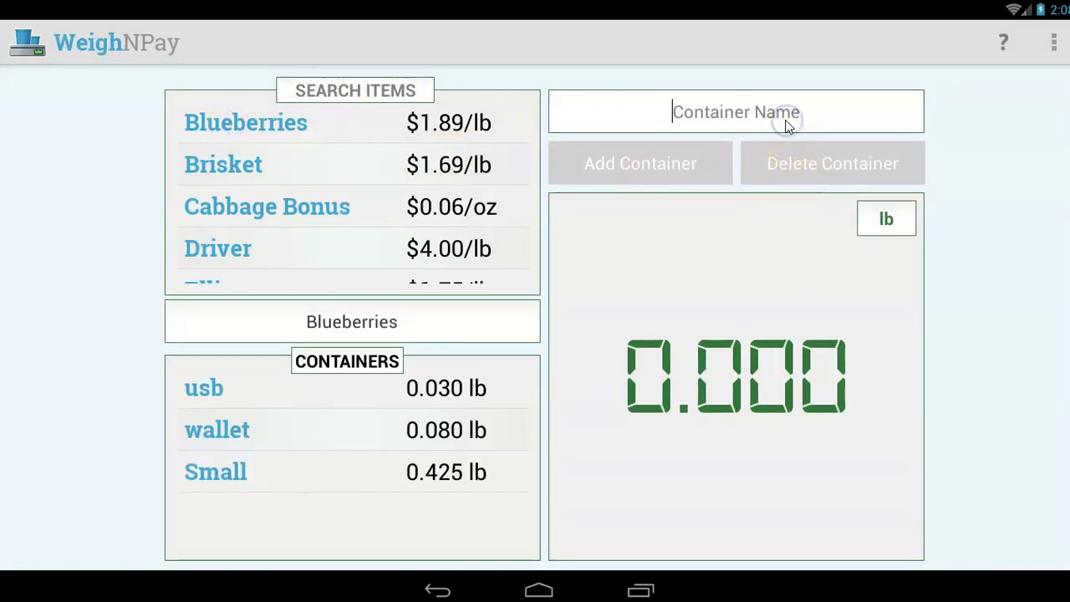
text(Large)
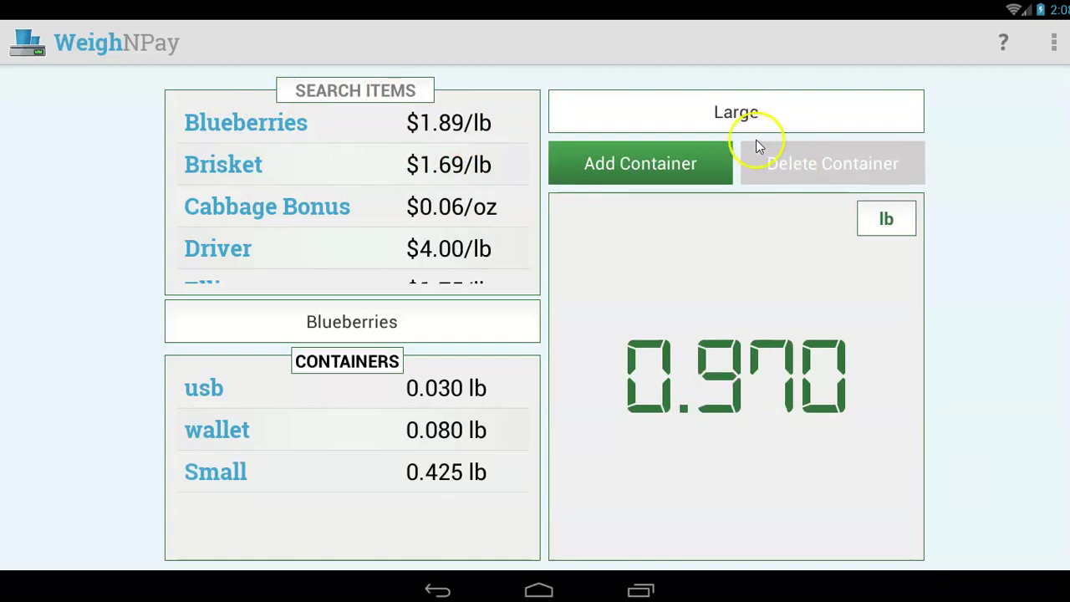
click(647, 163)
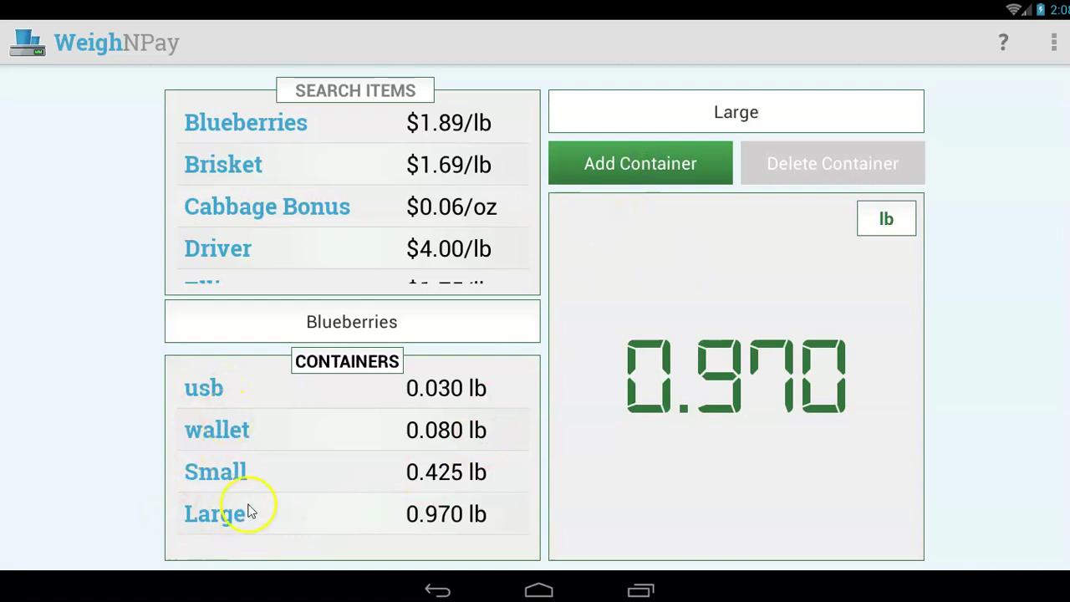
click(211, 161)
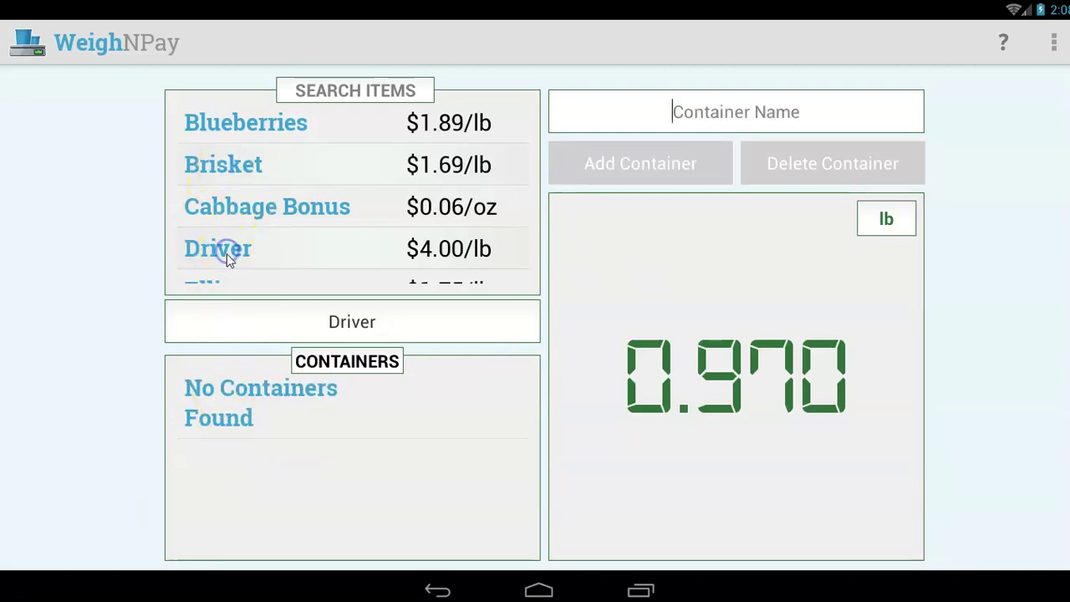
click(246, 127)
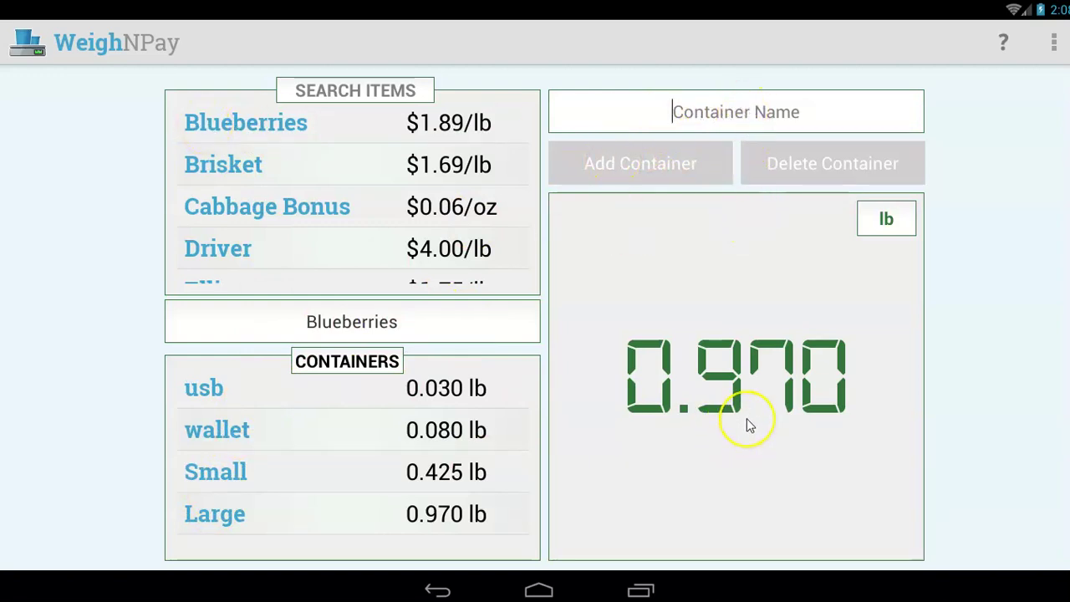
click(664, 212)
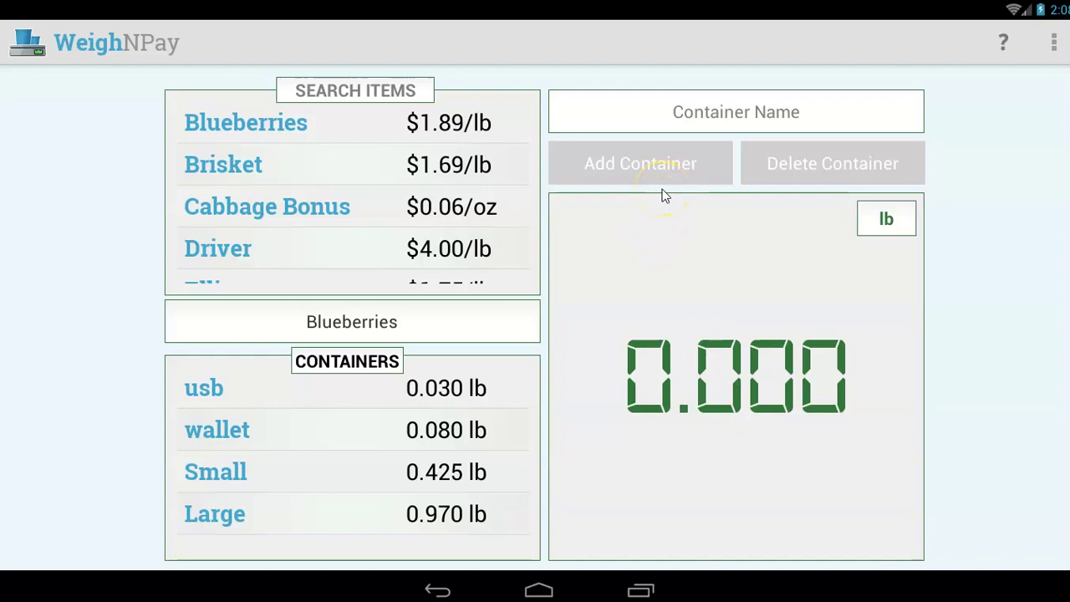
Go to the home screen and launch Register from the app drawer.
click(545, 590)
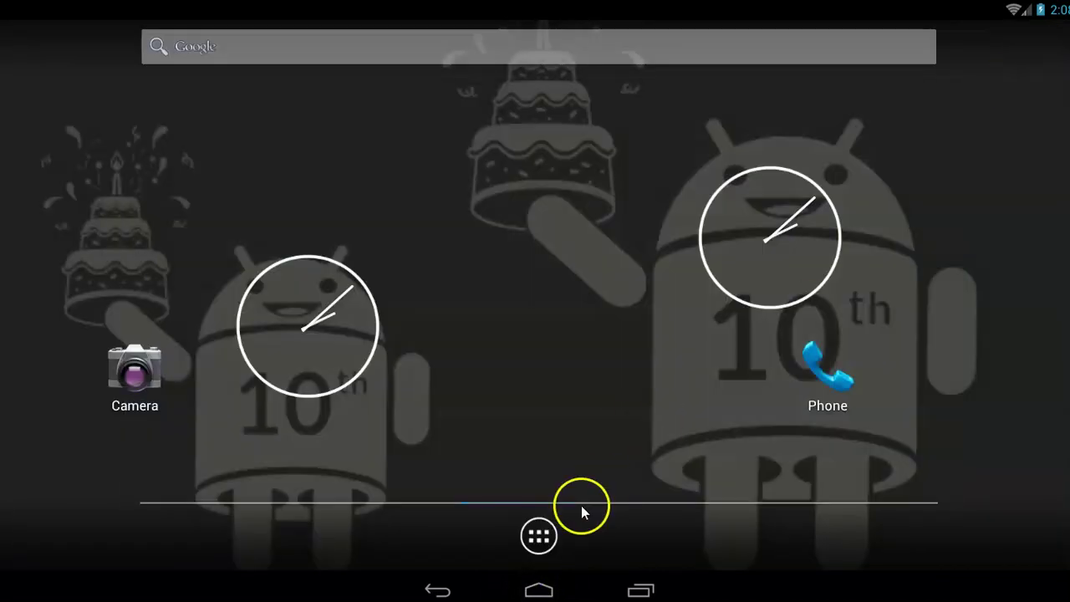
click(541, 536)
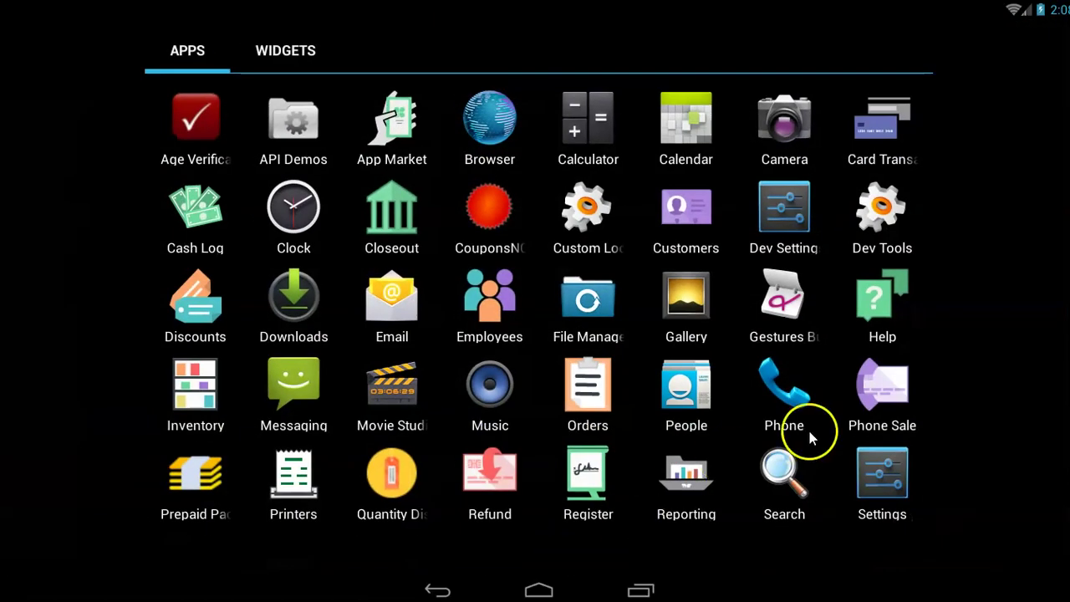
click(585, 469)
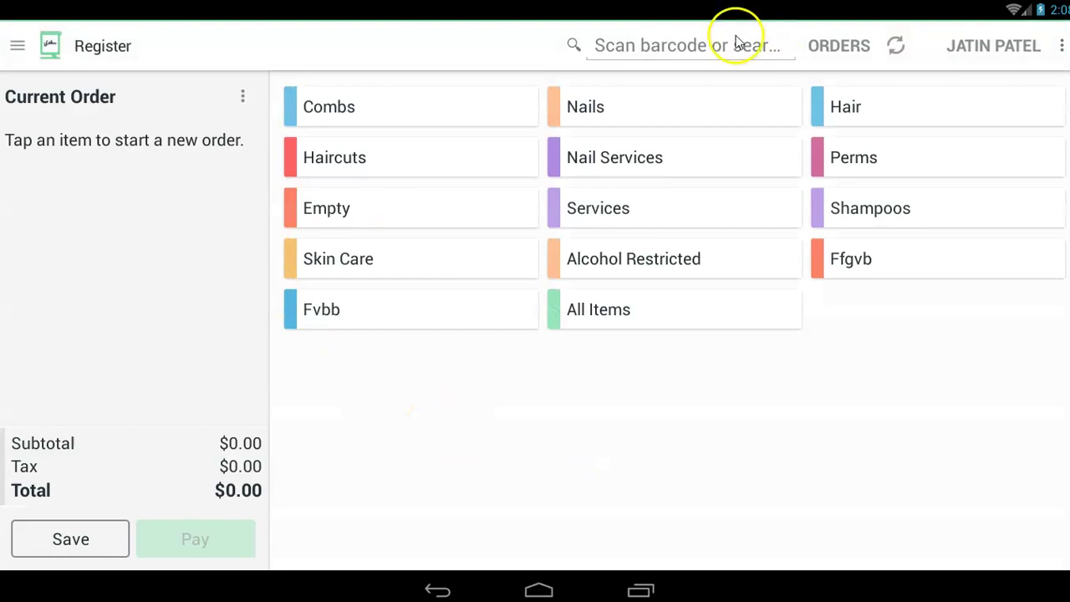
Search 'blue' and add Blueberries at 1.39 lb minus one Large container to the order.
click(736, 39)
text(blue)
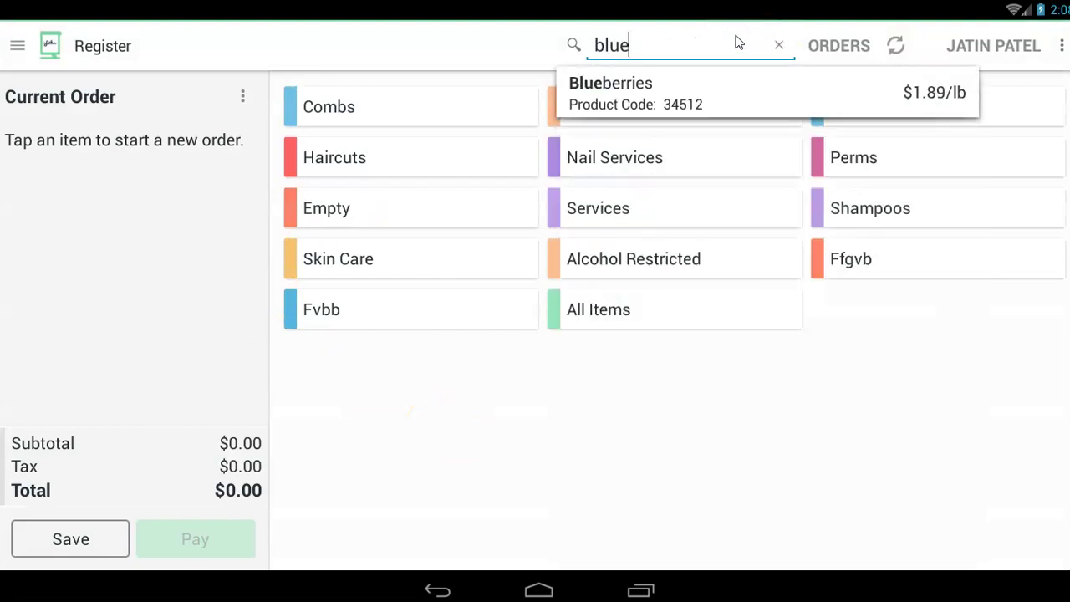
click(604, 109)
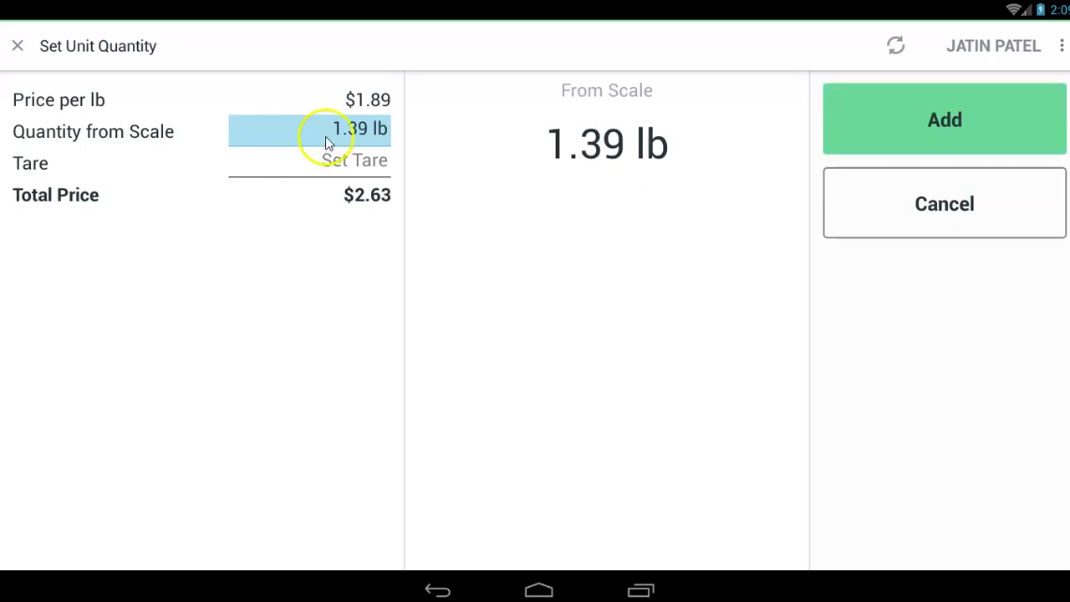
click(861, 120)
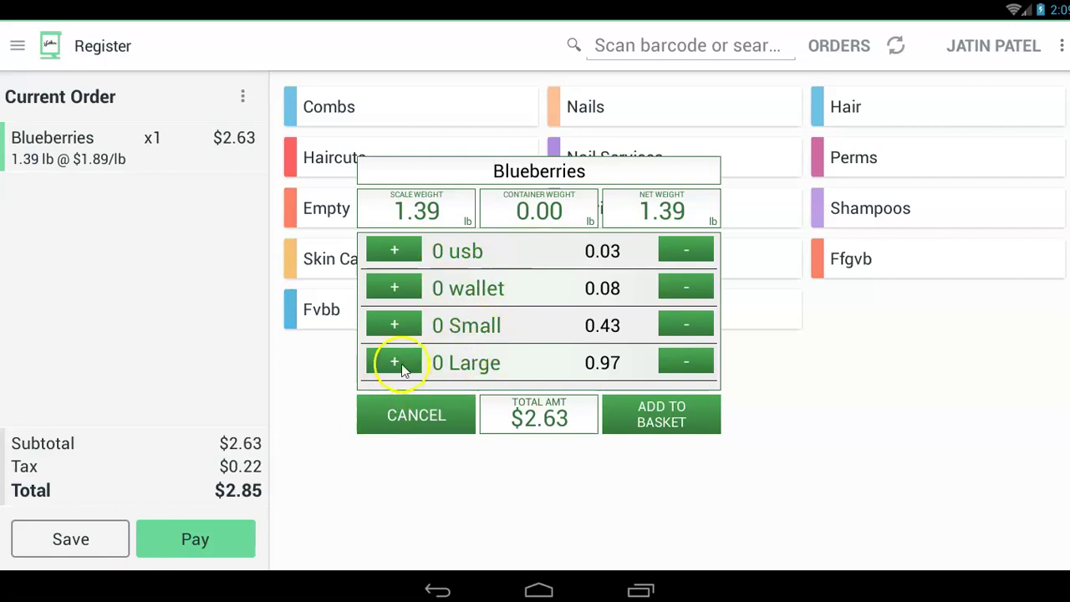
click(400, 363)
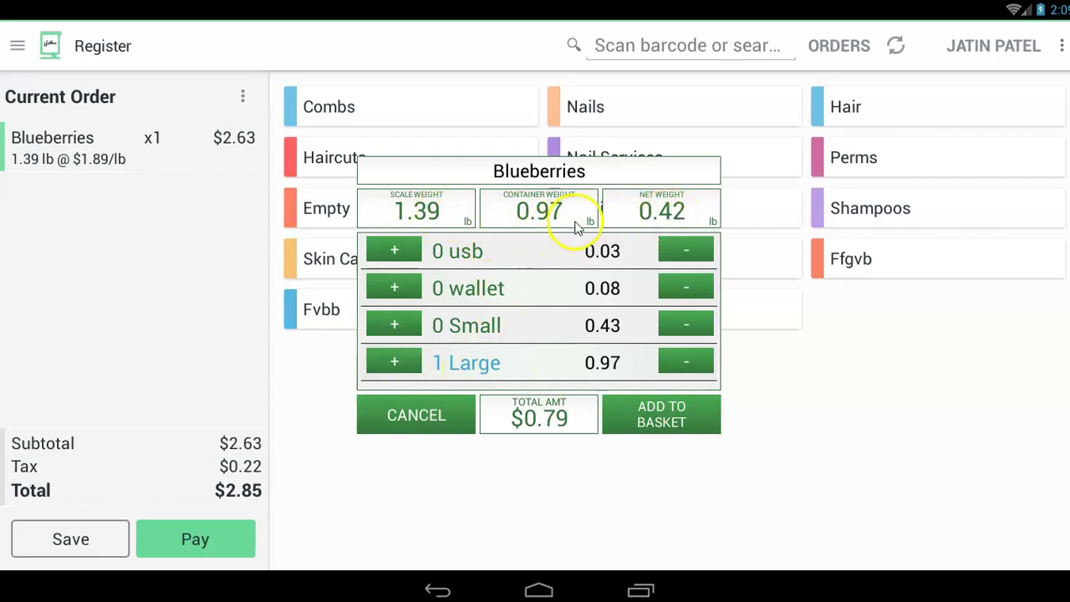
click(650, 408)
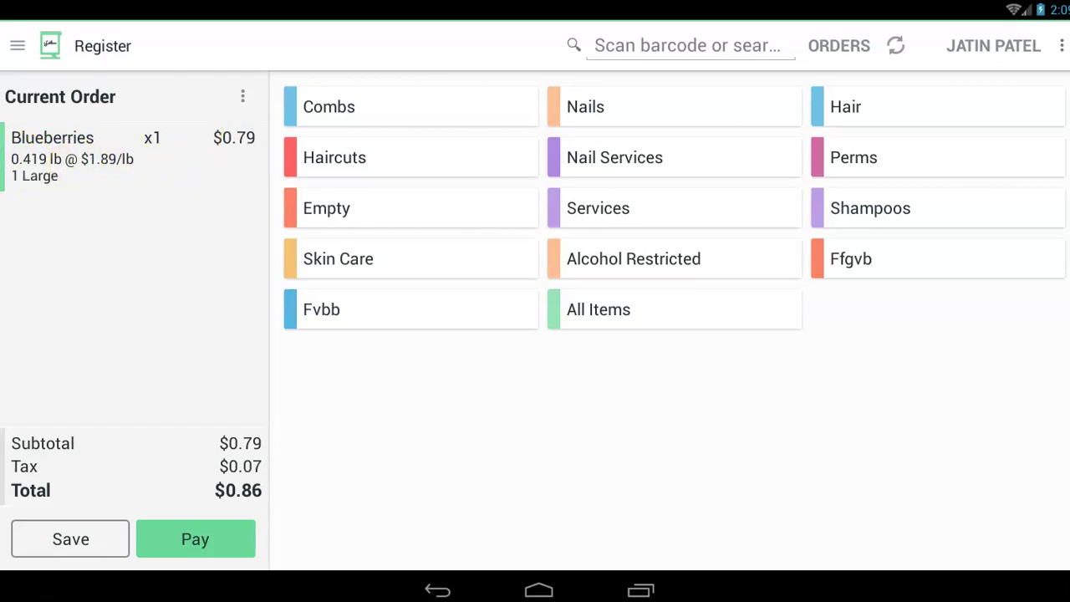
Pay the $0.86 total with exact cash.
click(216, 535)
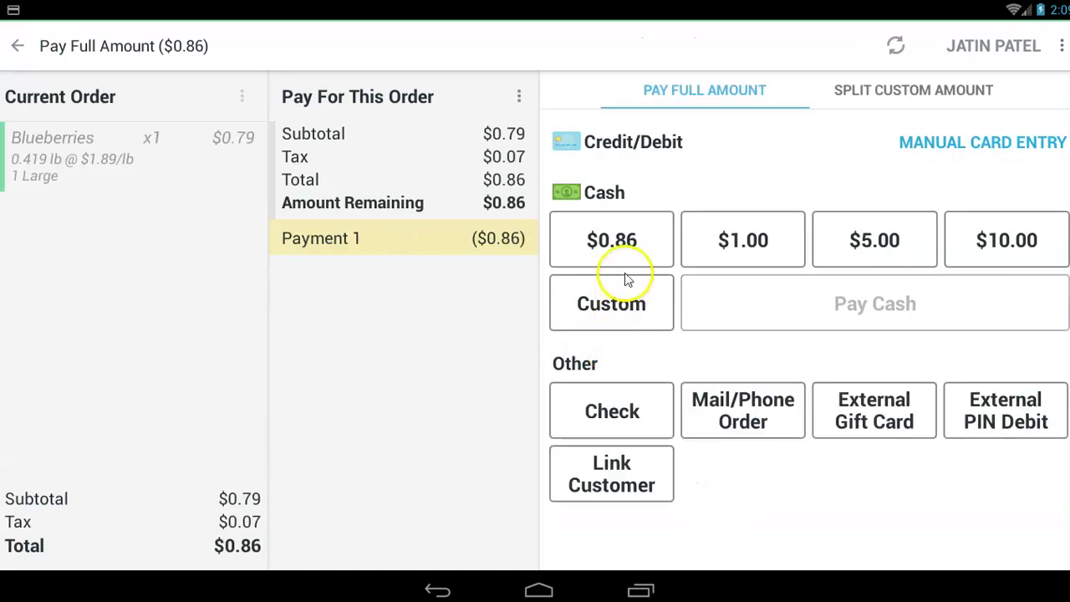
click(623, 251)
click(836, 310)
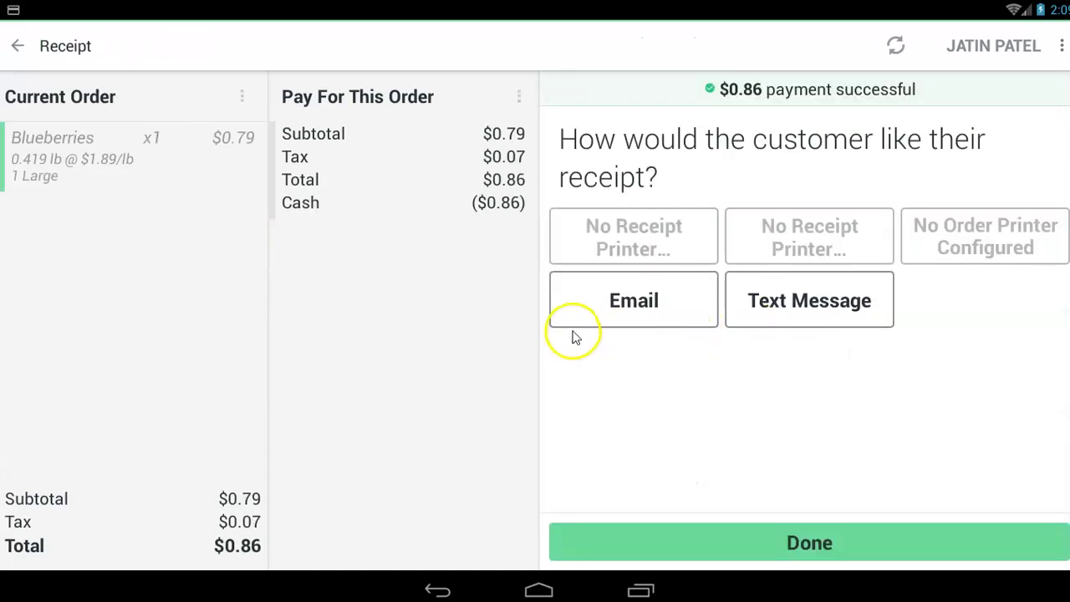
Search 'blue' and add Blueberries at 1.39 lb minus one Small container, for $1.81.
click(728, 536)
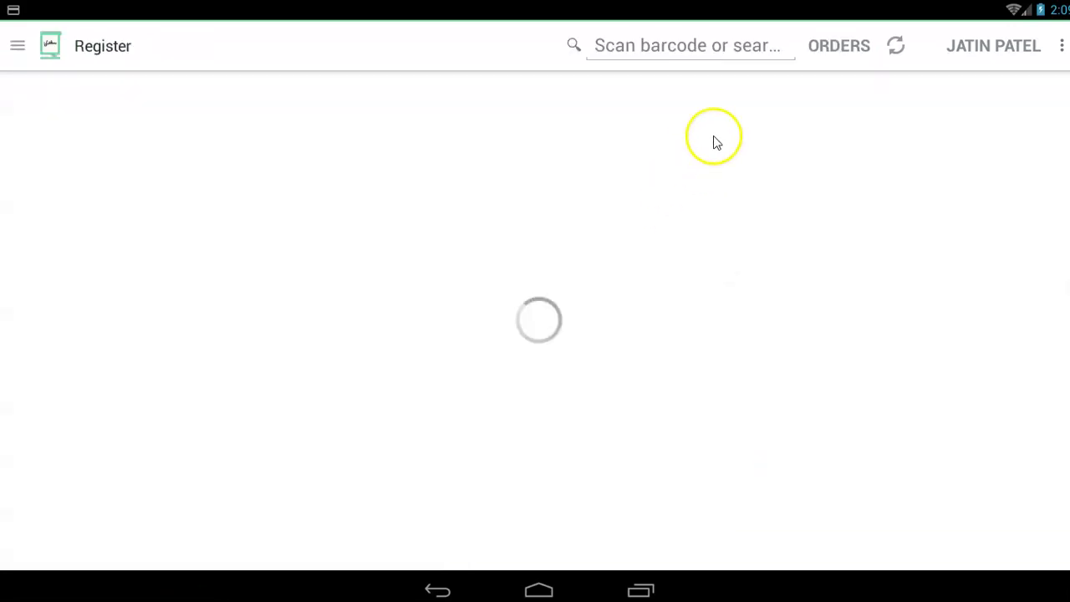
click(711, 48)
text(blue)
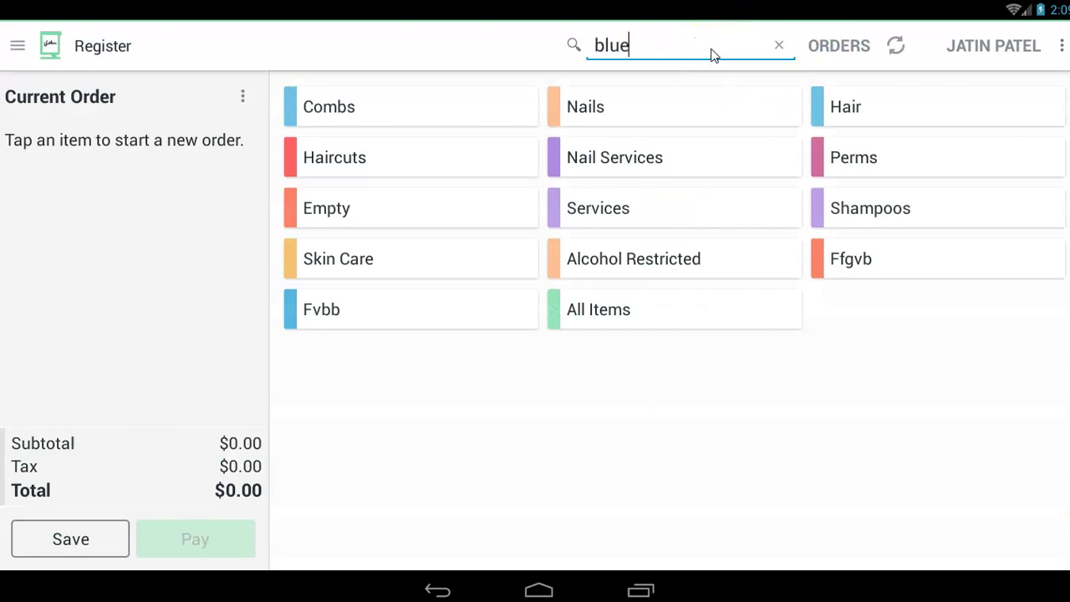
click(635, 102)
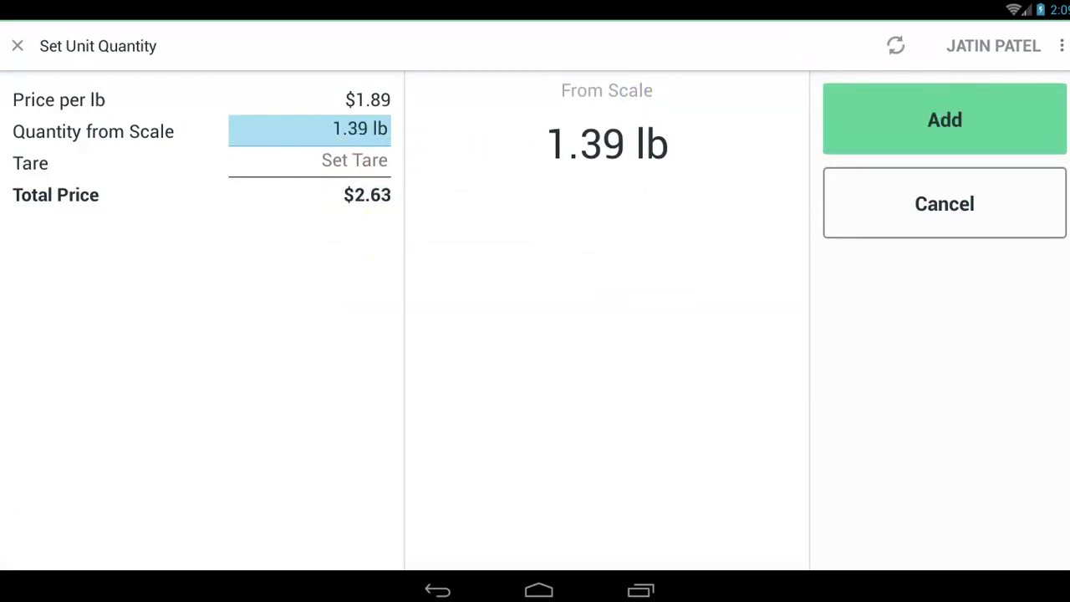
click(1009, 149)
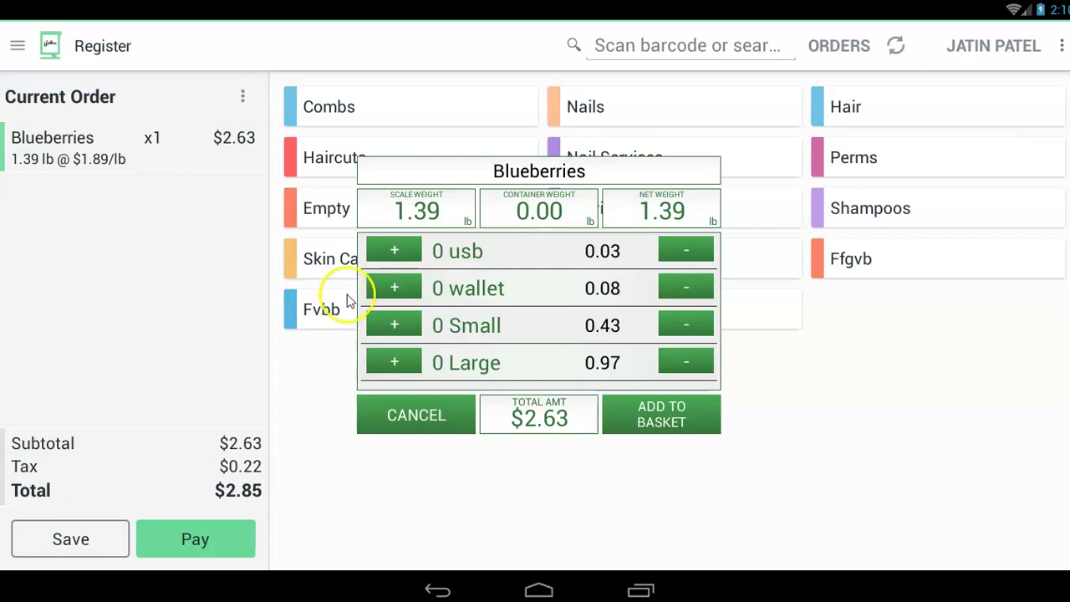
click(376, 325)
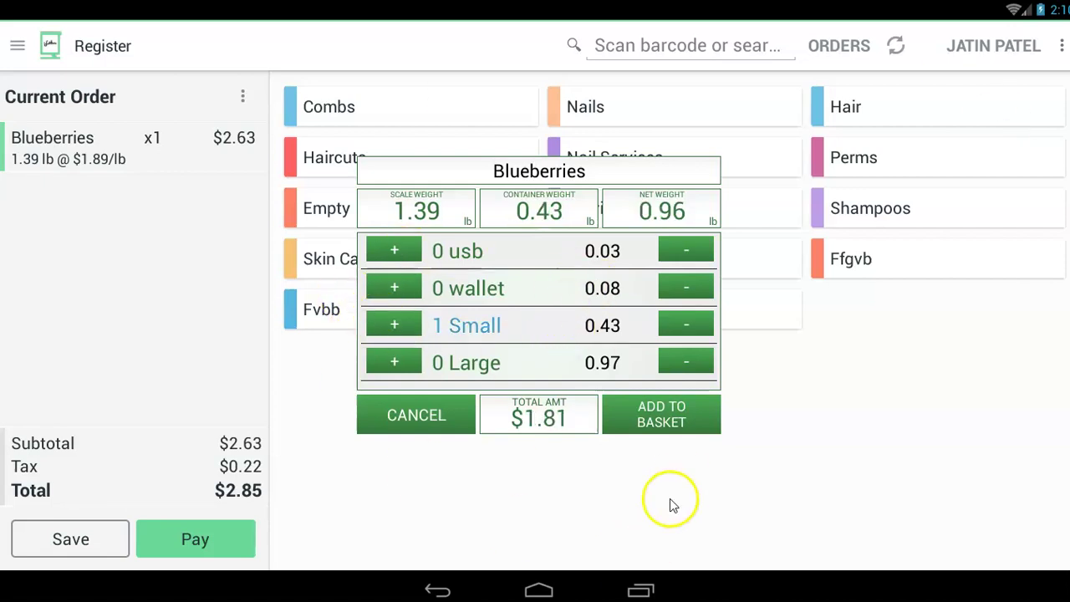
click(619, 412)
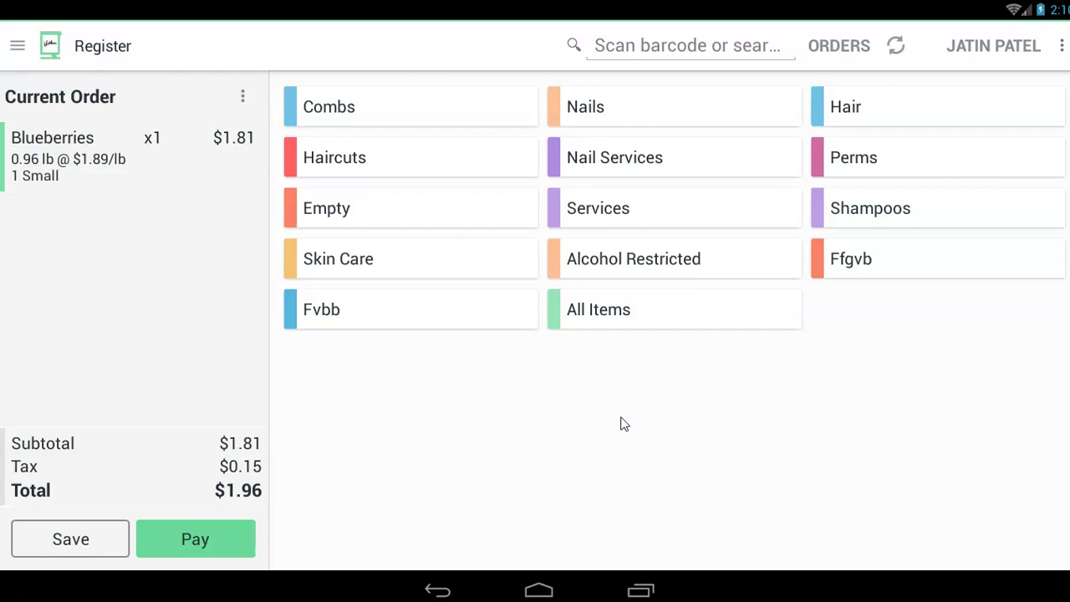
mouse_move(573, 213)
mouse_down()
mouse_move(560, 285)
mouse_move(700, 547)
mouse_move(641, 585)
mouse_up()
Leave Register and relaunch WeighNPay from page two of the app drawer.
click(562, 590)
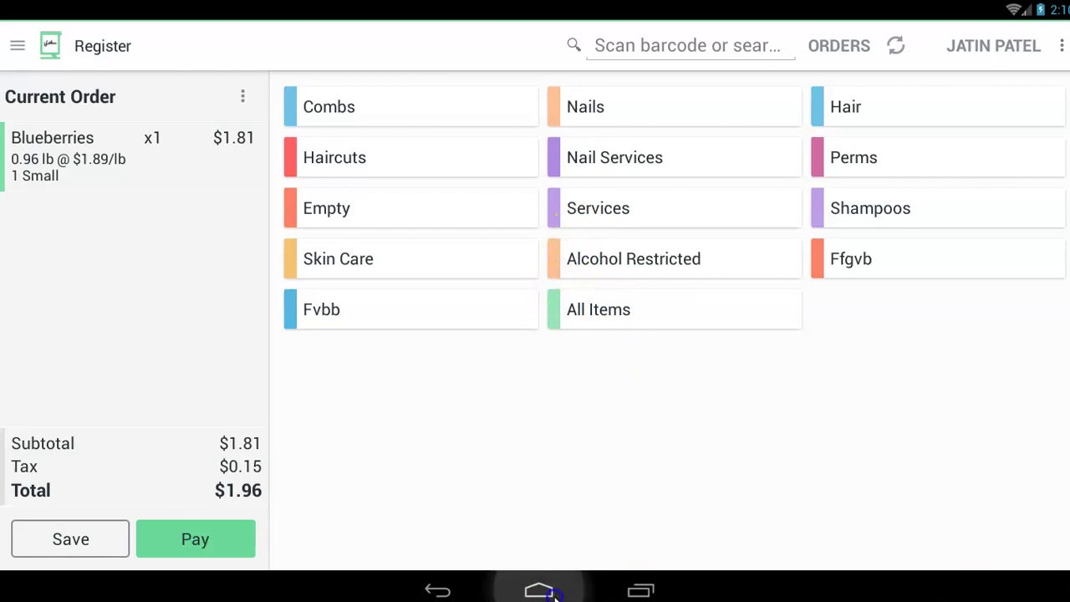
click(564, 550)
click(631, 470)
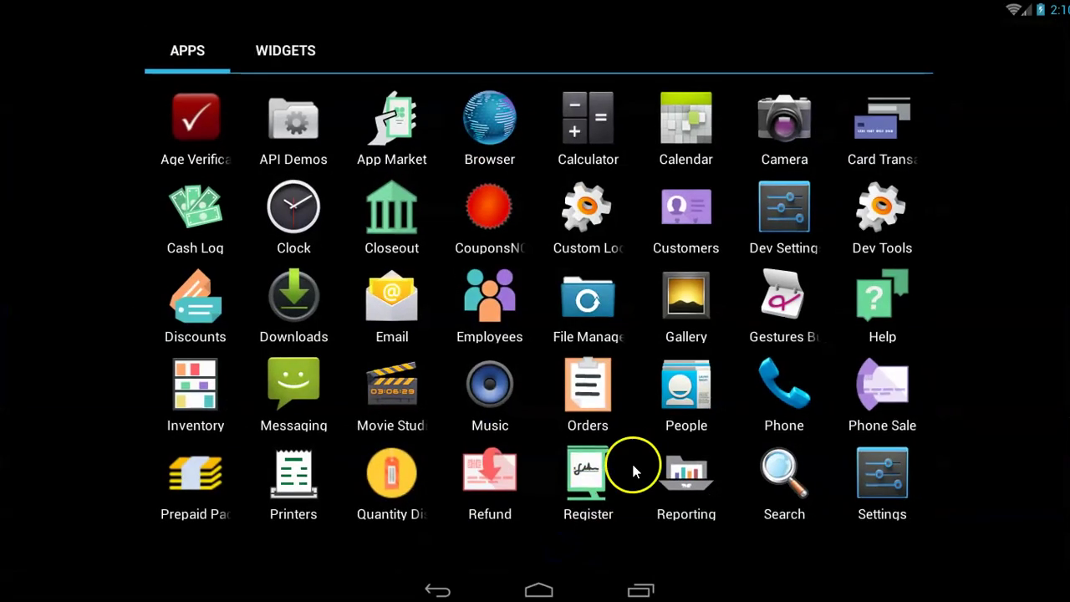
drag(831, 470, 413, 170)
click(466, 120)
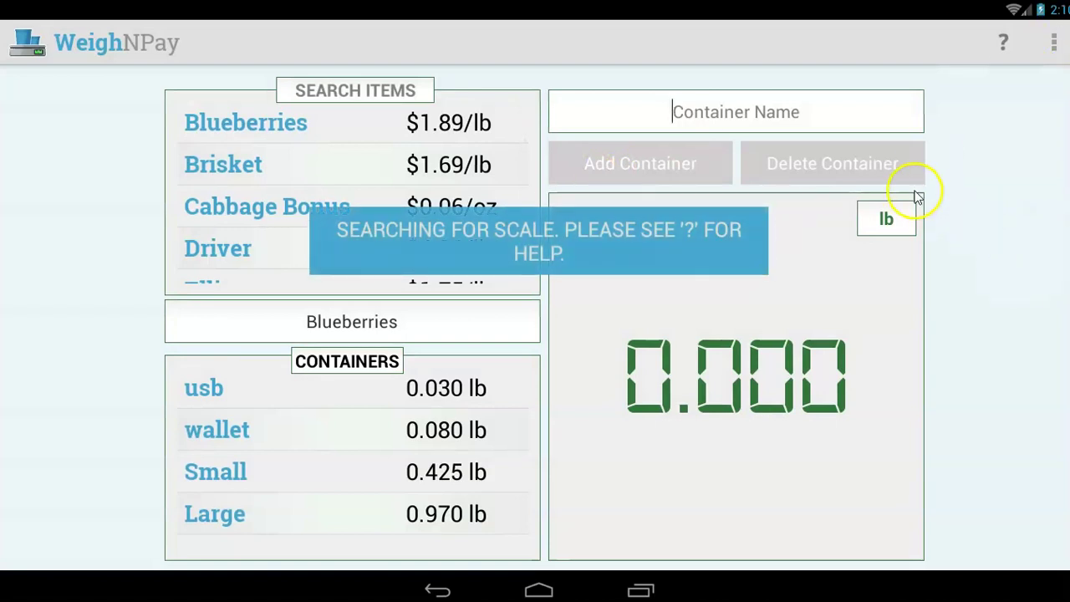
Turn on Use Button System in WeighNPay's options menu, then return home.
click(1044, 46)
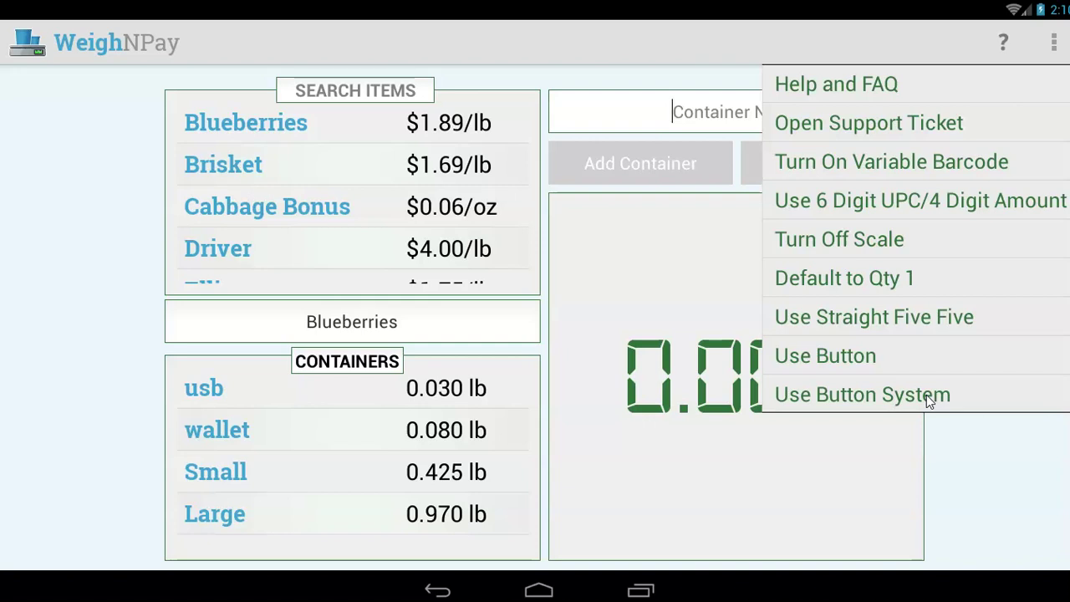
click(927, 394)
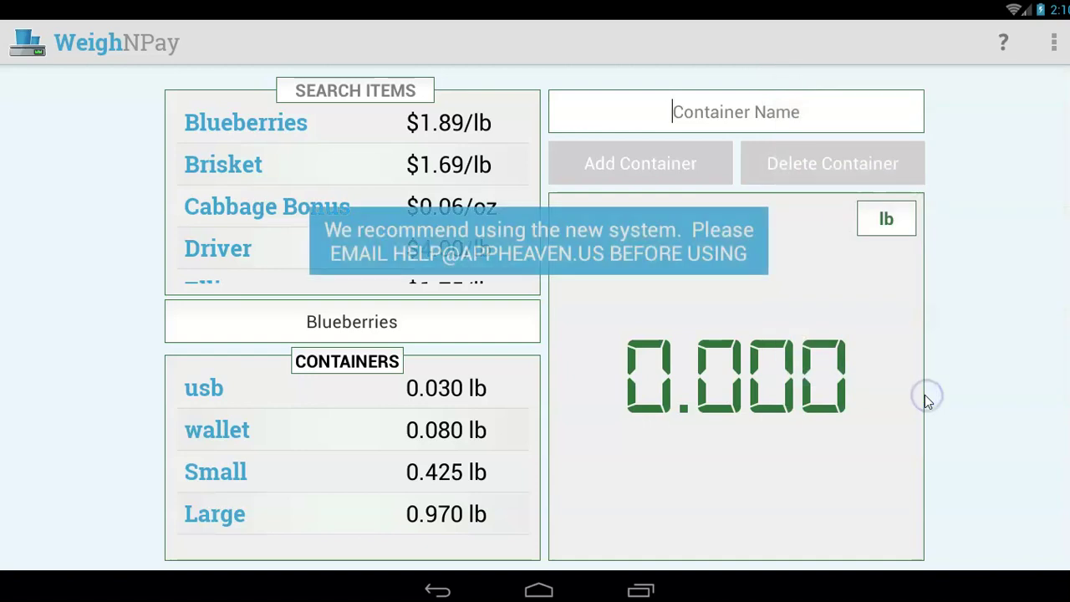
click(554, 590)
Relaunch Register, then open the WeighNPay panel twice, picking Cabbage Bonus once, and cancel both times.
click(535, 548)
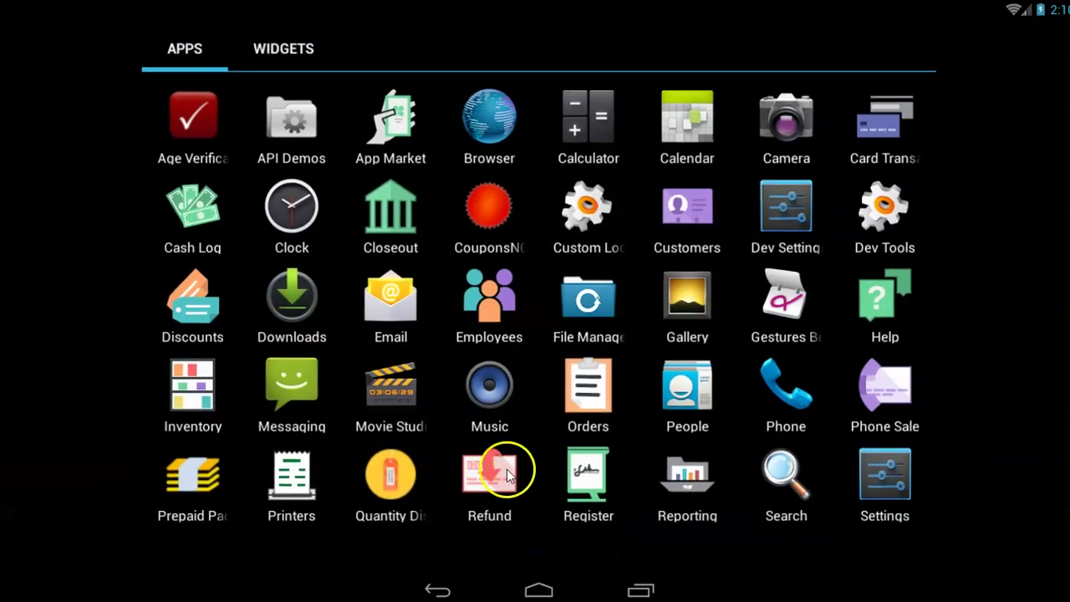
click(594, 496)
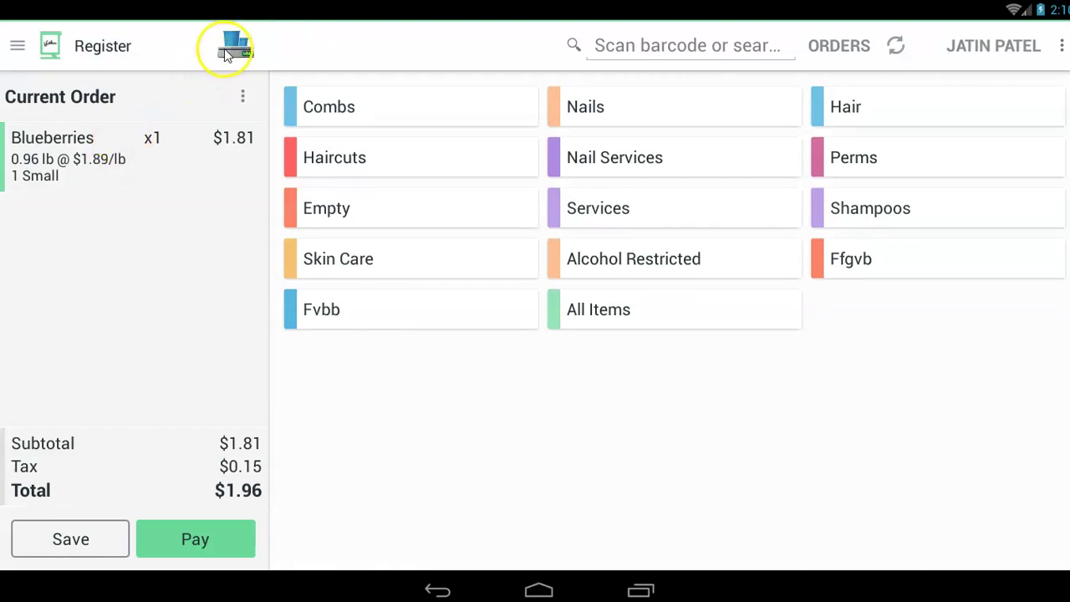
click(237, 51)
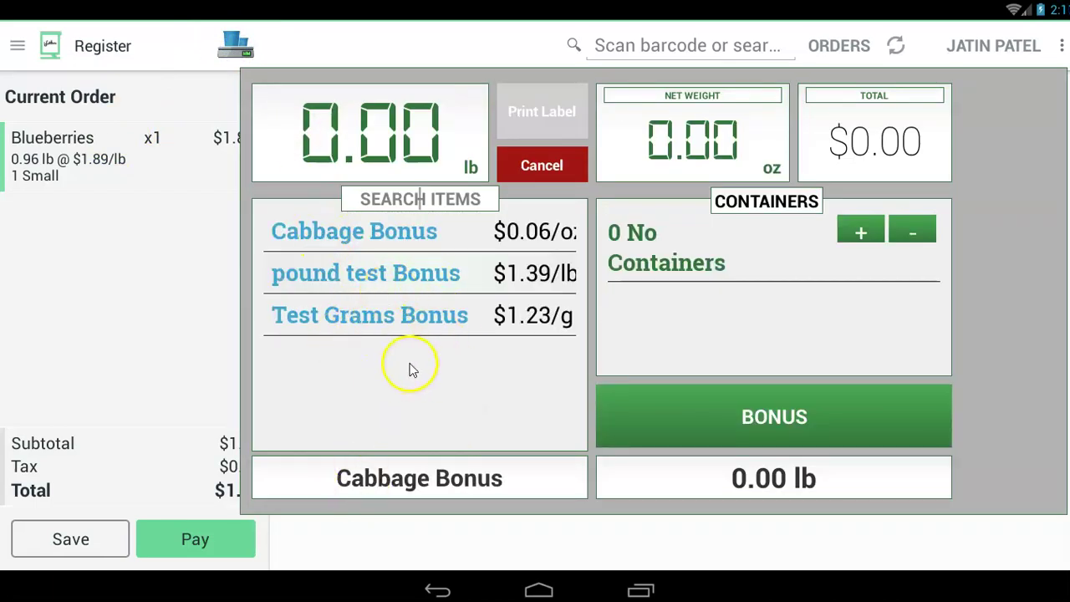
click(393, 233)
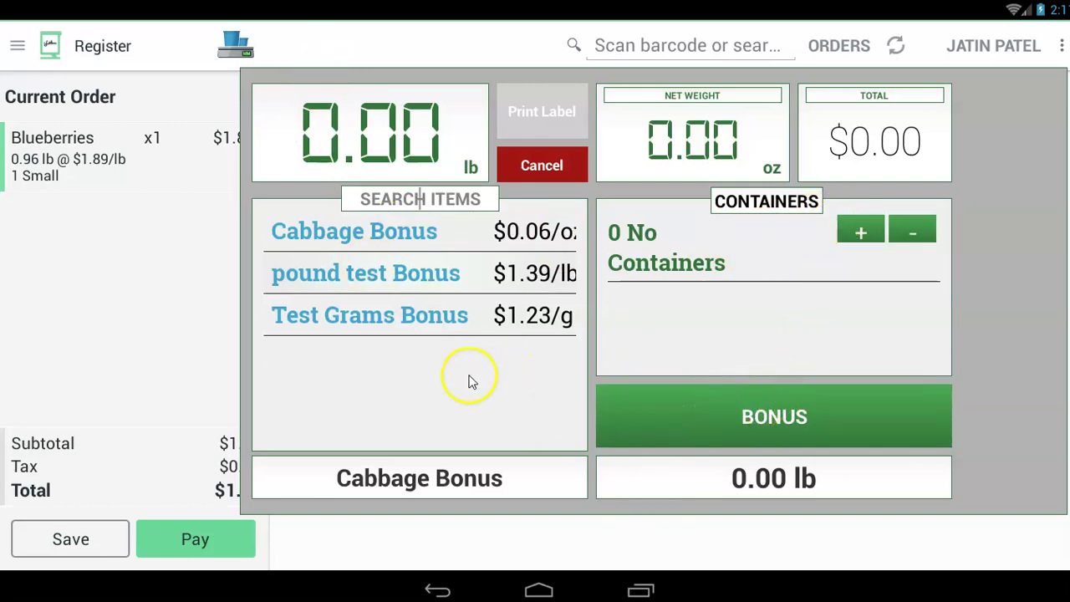
click(533, 167)
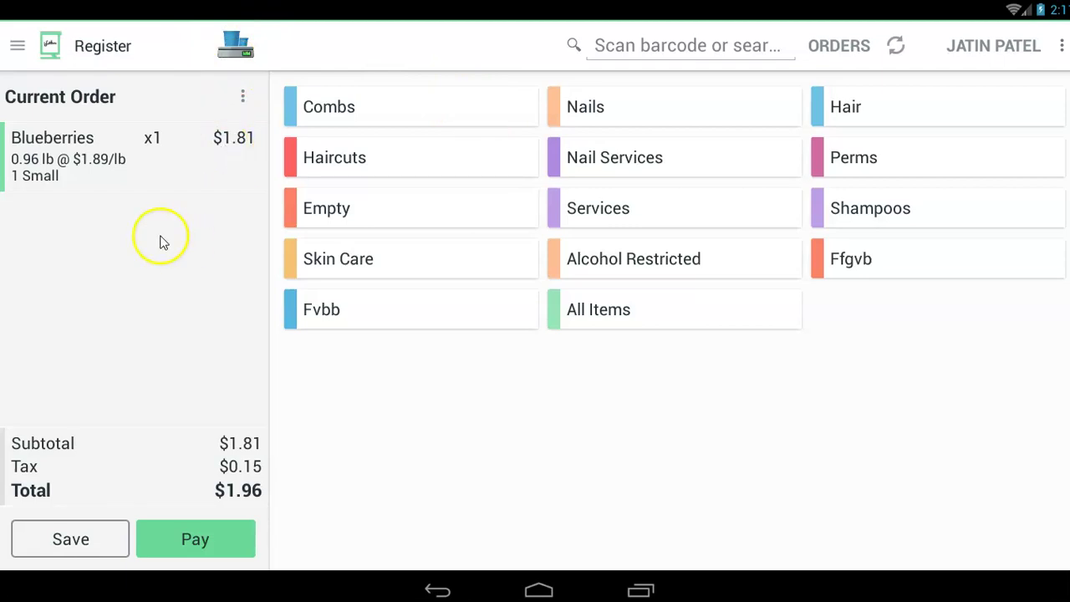
click(247, 55)
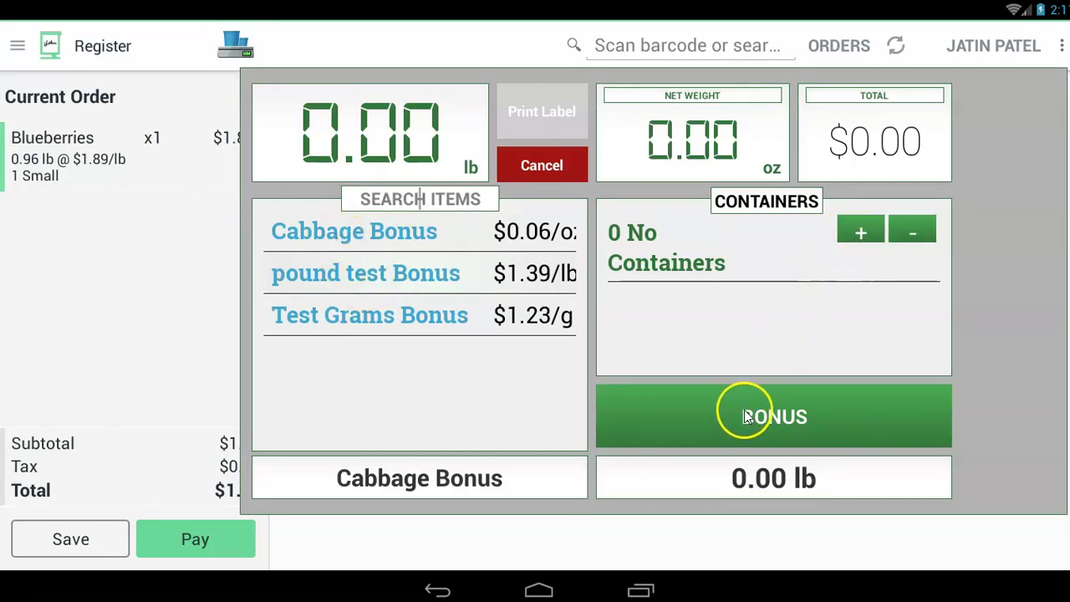
click(553, 173)
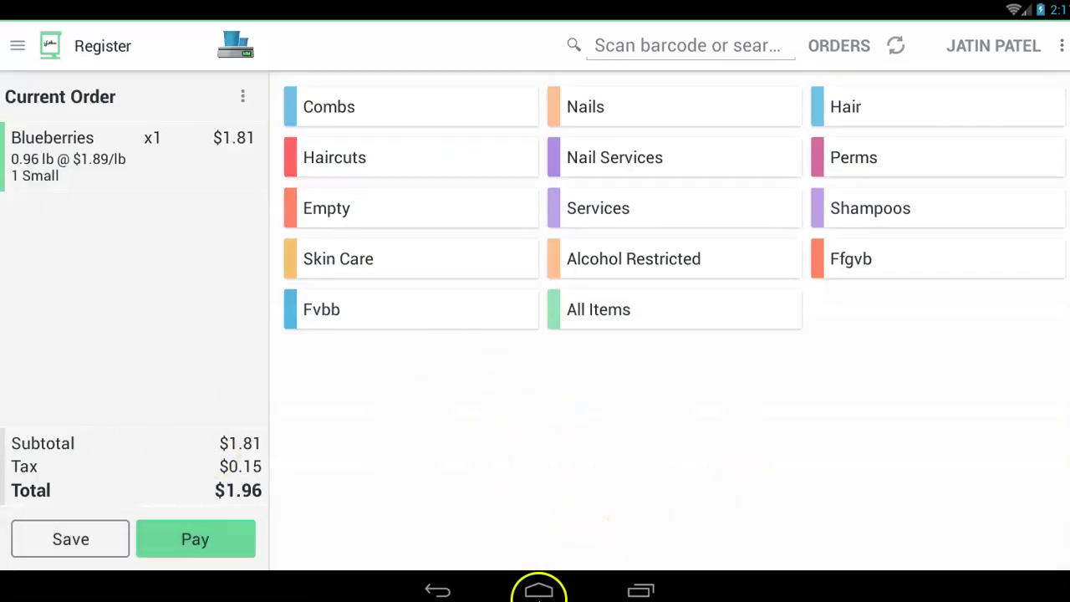
Launch Weigh & Pay from the app drawer's second page and display its Help and FAQ dialog.
click(539, 591)
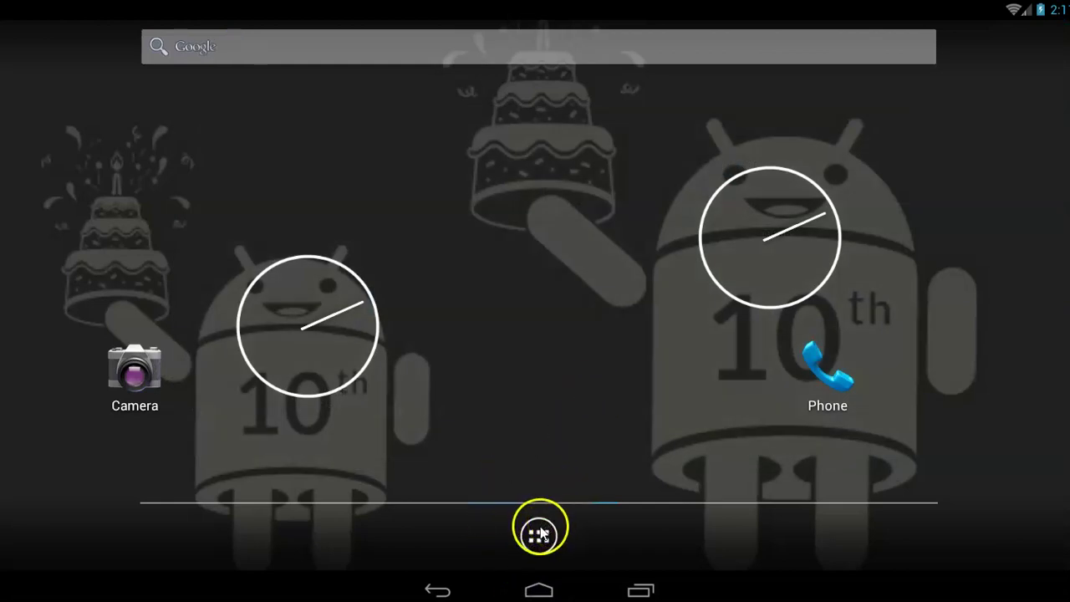
click(540, 533)
scroll(445, 246, down, 1)
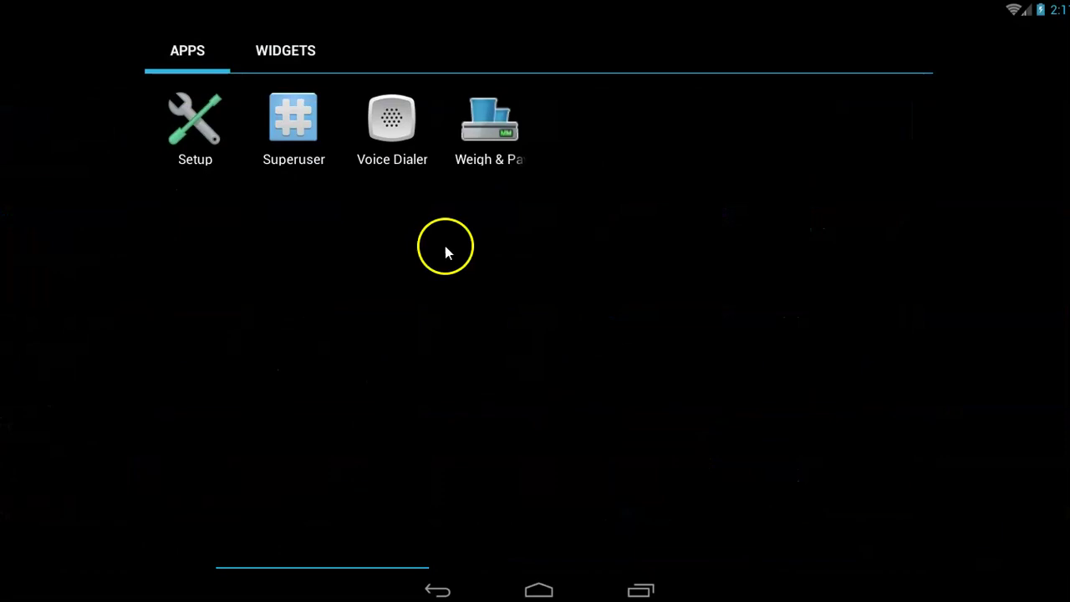
click(533, 172)
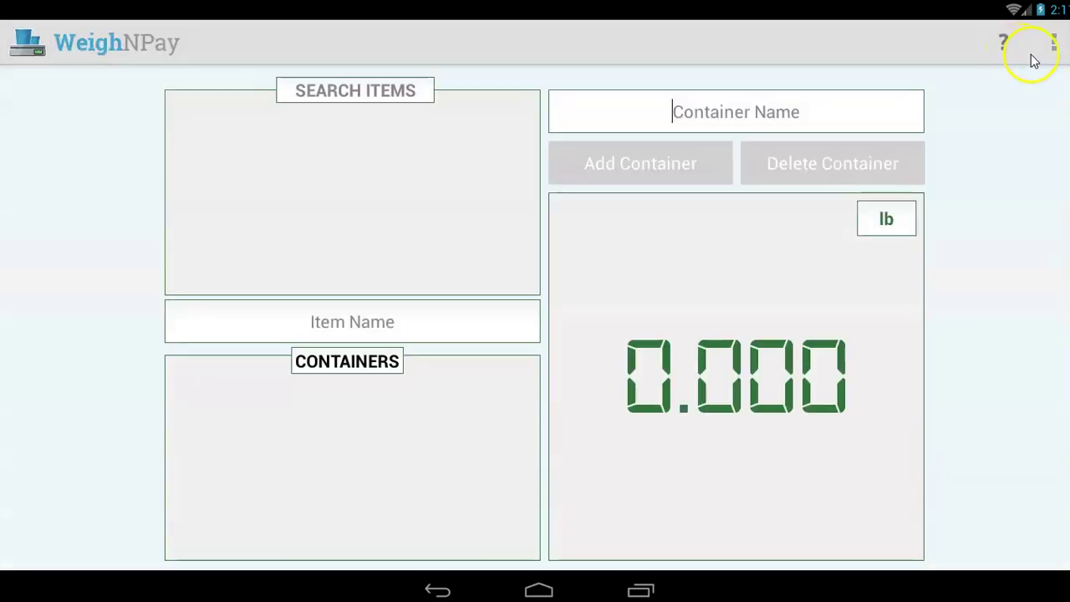
click(1054, 46)
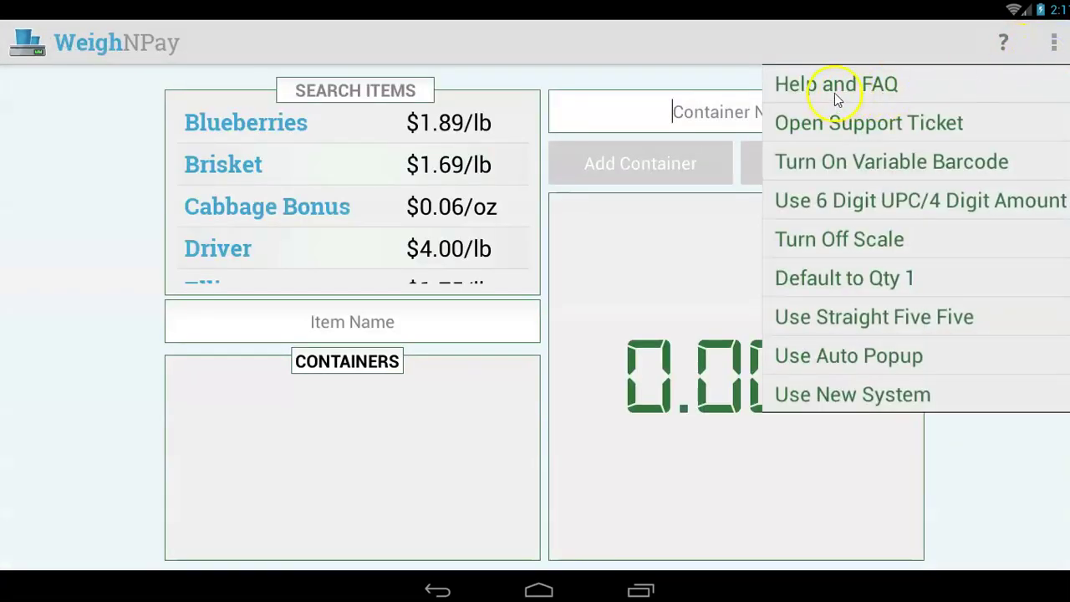
click(835, 90)
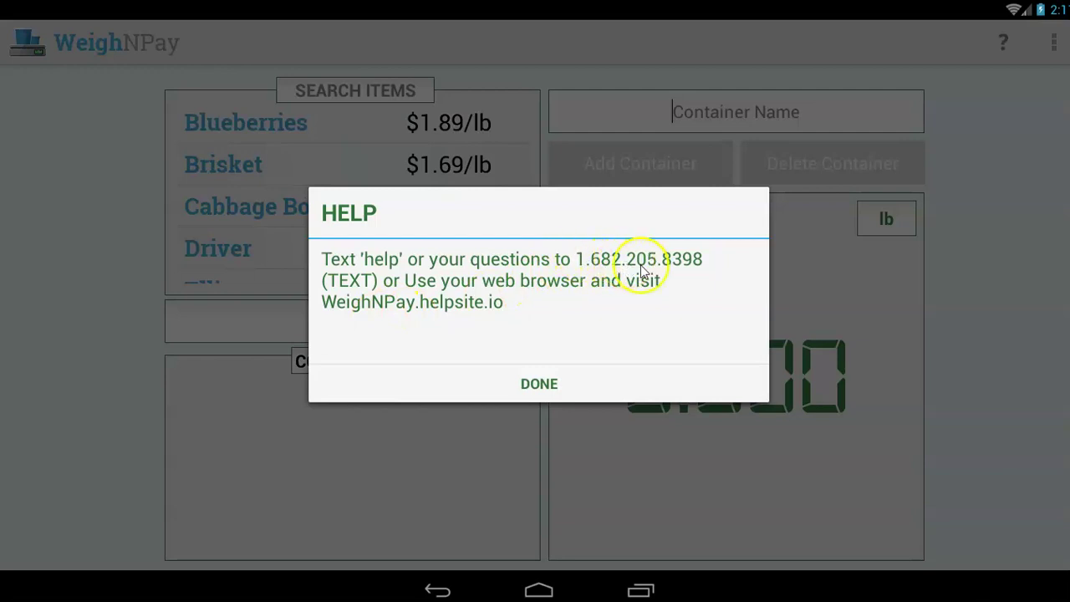